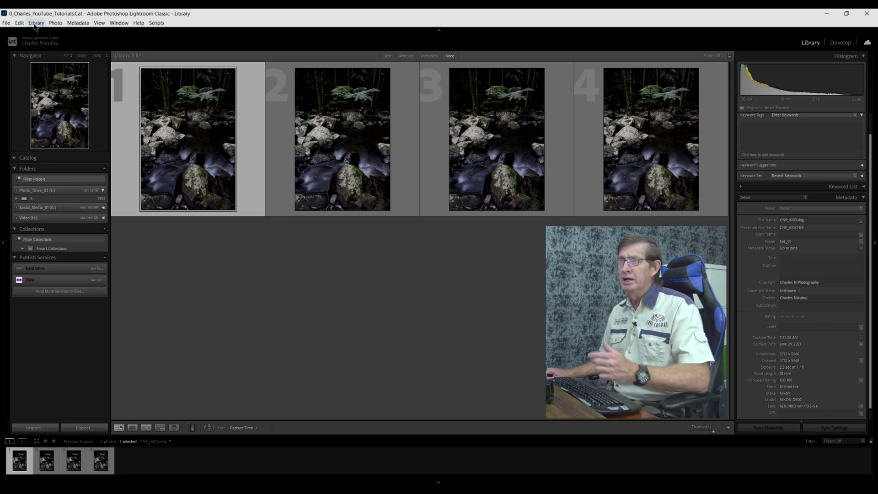
Show the focus points and compare where each of the four creek photos is focused
{"action": "left_click", "coordinate": [36, 23]}
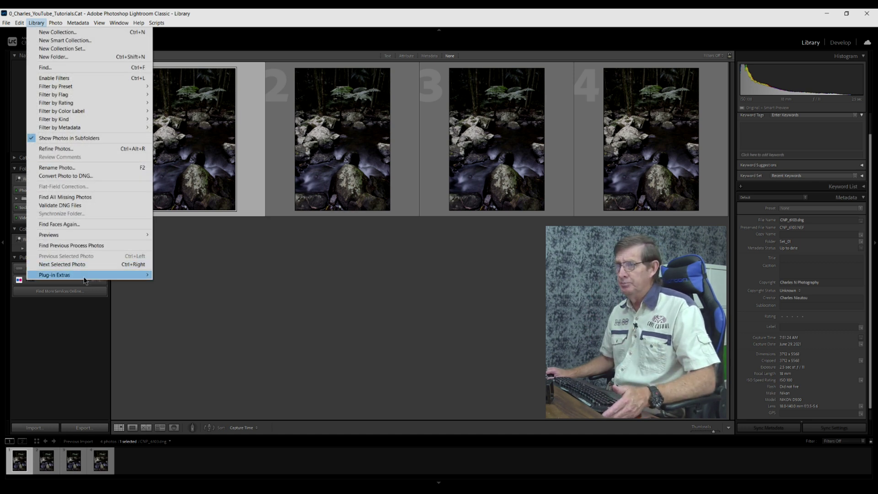
{"action": "mouse_move", "coordinate": [85, 278]}
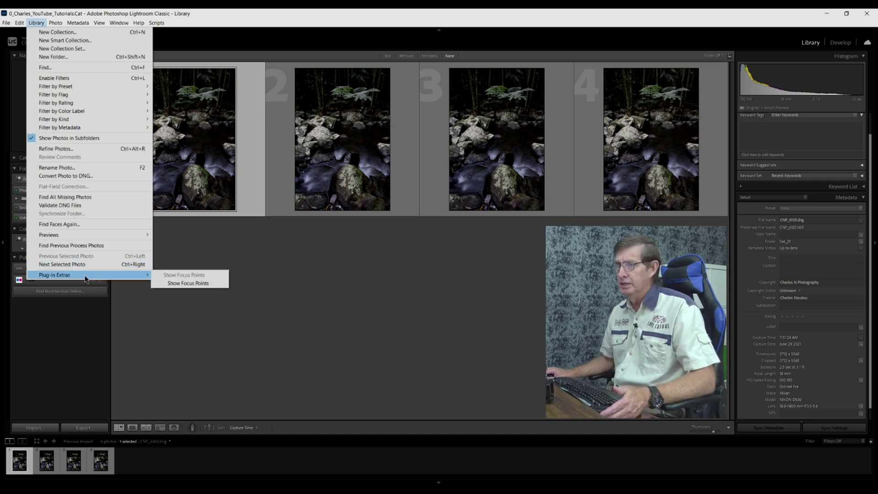
{"action": "left_click", "coordinate": [170, 283]}
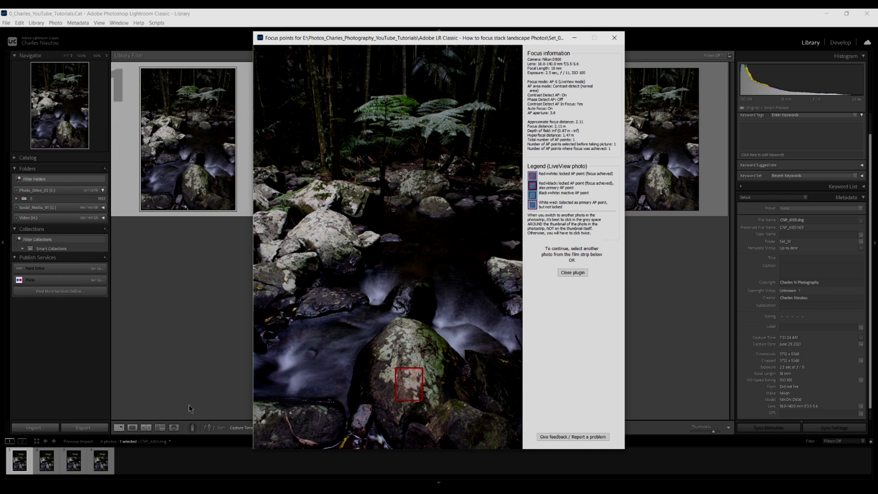
{"action": "left_click", "coordinate": [50, 467]}
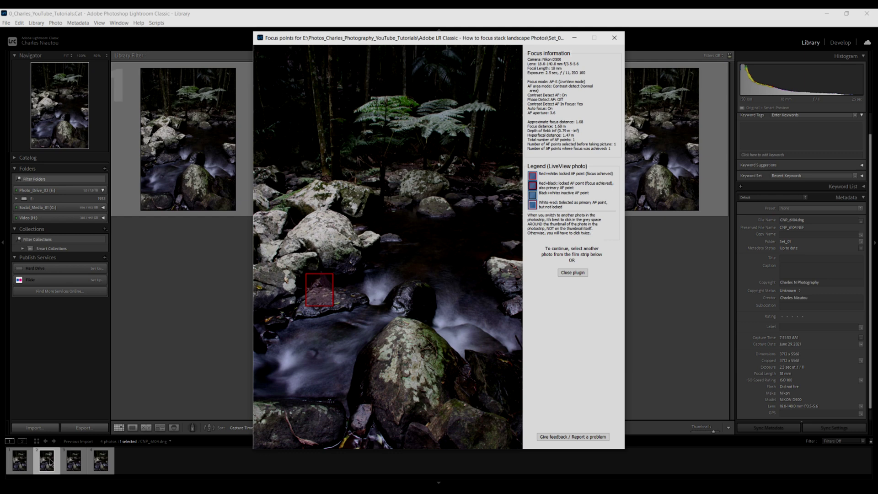
{"action": "left_click", "coordinate": [76, 462]}
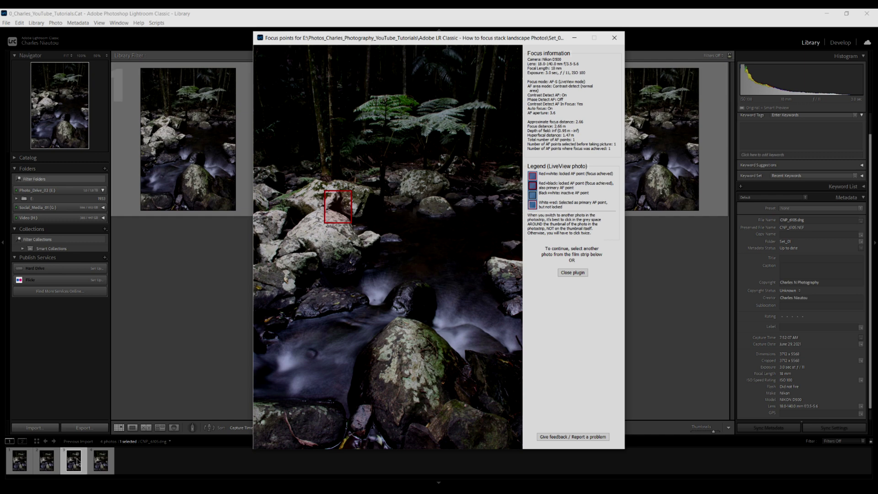
{"action": "left_click", "coordinate": [97, 461]}
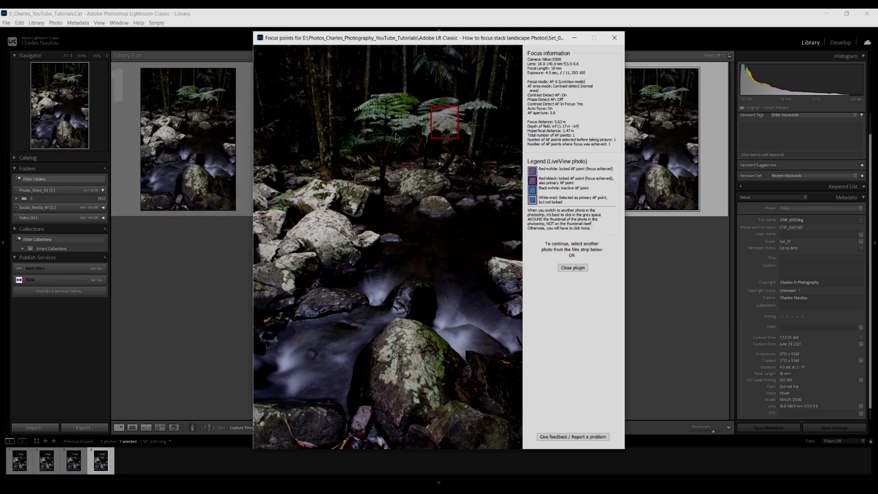
{"action": "left_click", "coordinate": [614, 37]}
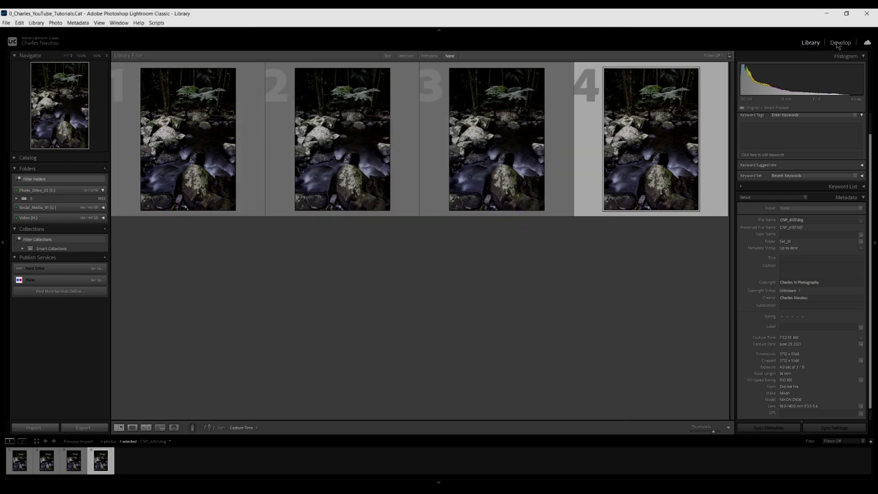
Edit the first creek photo in Develop with Remove Chromatic Aberration and Profile Corrections enabled
{"action": "left_click", "coordinate": [230, 124]}
{"action": "left_click", "coordinate": [840, 42]}
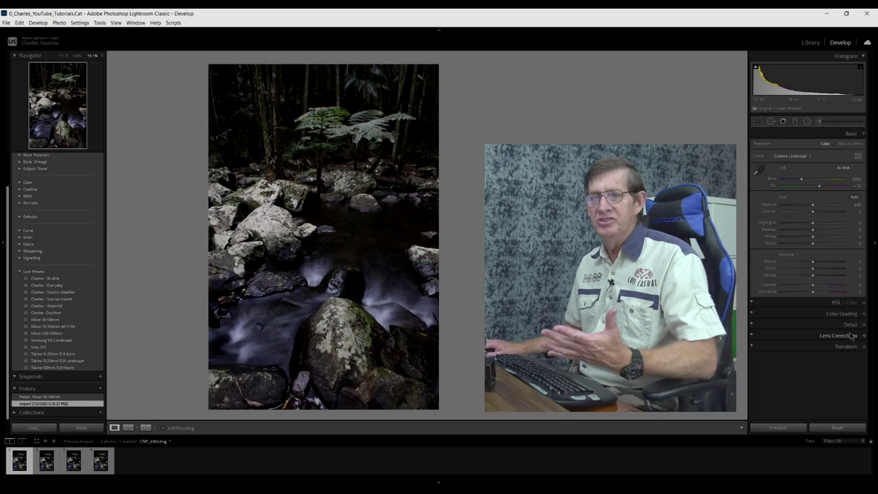
{"action": "left_click", "coordinate": [848, 337]}
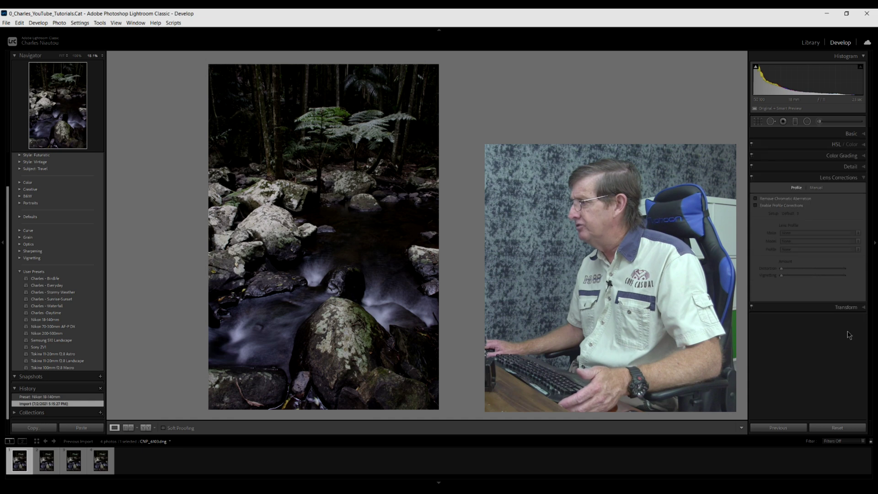
{"action": "left_click", "coordinate": [755, 198]}
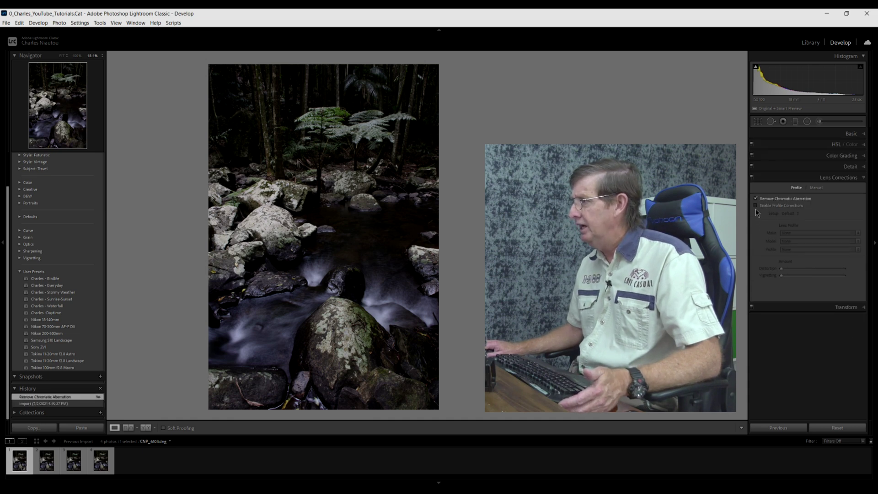
{"action": "left_click", "coordinate": [755, 205]}
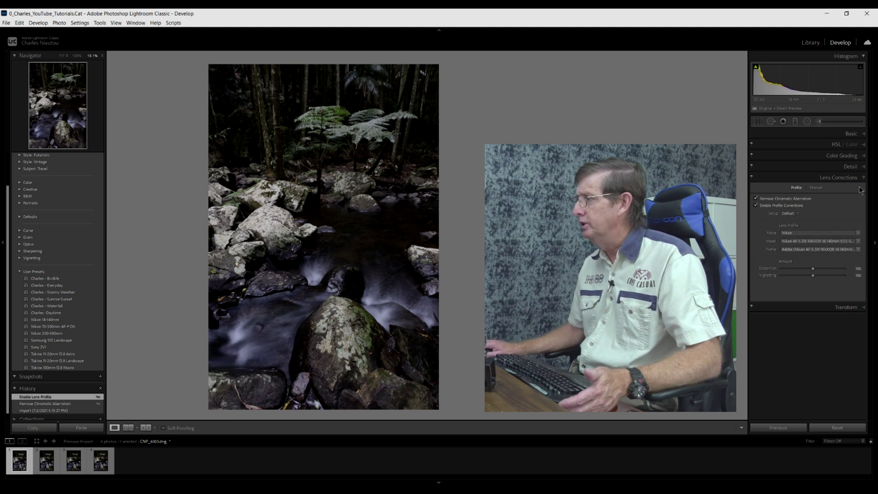
{"action": "left_click", "coordinate": [859, 135]}
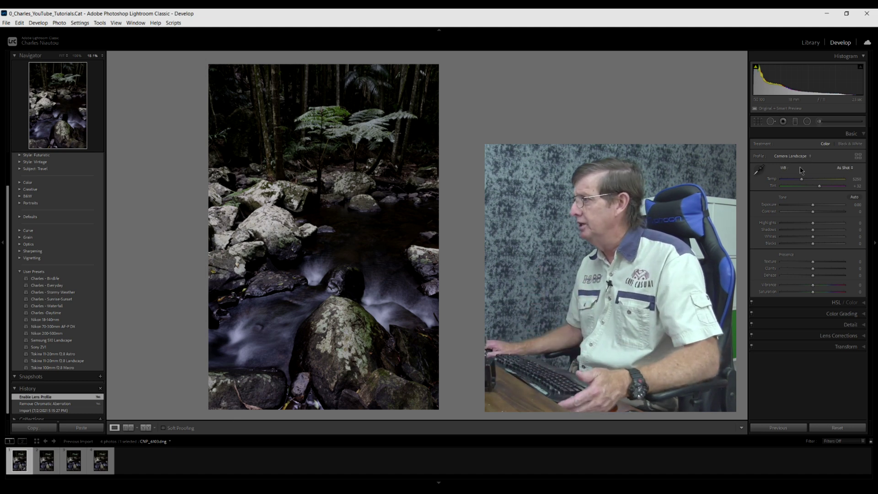
Set the white balance to Daylight and cool the temperature slightly
{"action": "left_click", "coordinate": [839, 169]}
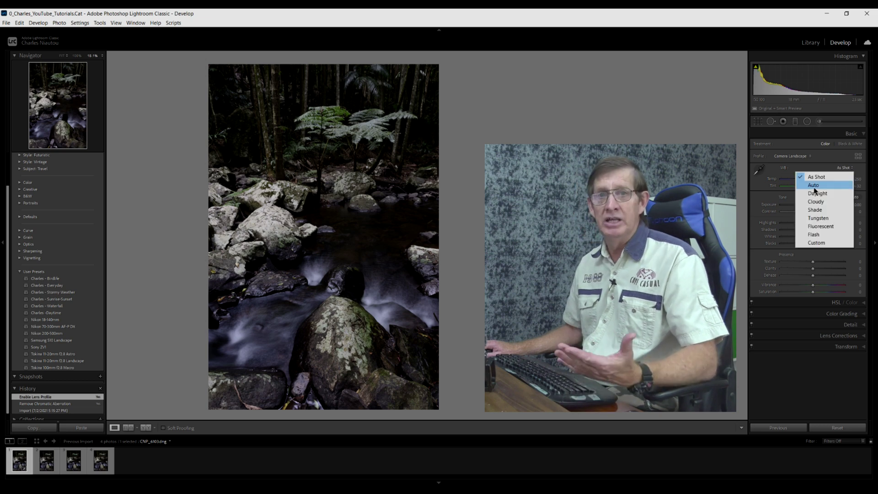
{"action": "left_click", "coordinate": [817, 194]}
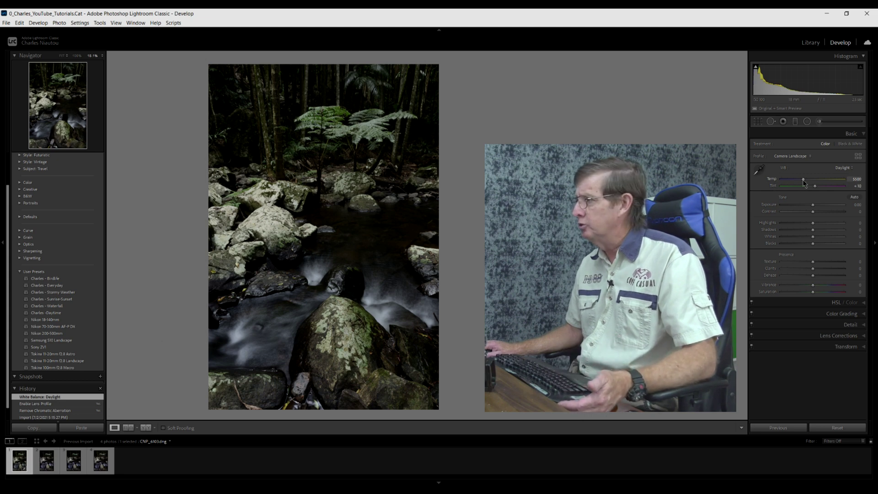
{"action": "left_click_drag", "start_coordinate": [804, 182], "coordinate": [800, 183]}
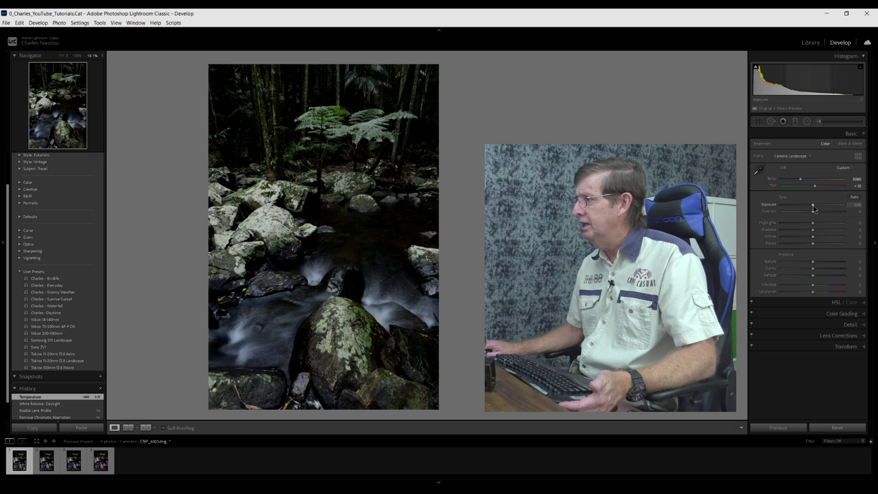
Raise exposure and contrast, lift blacks, set highlights to -80, and add clarity and dehaze
{"action": "left_click_drag", "start_coordinate": [813, 205], "coordinate": [817, 205]}
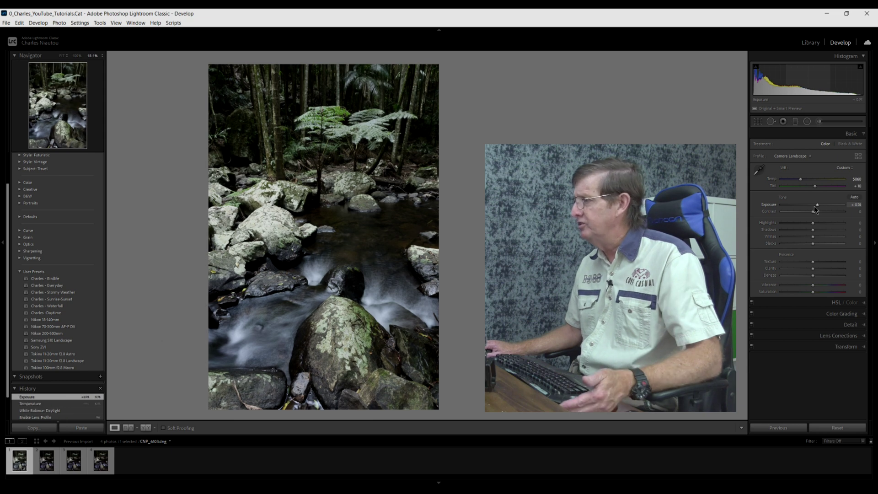
{"action": "left_click_drag", "start_coordinate": [813, 212], "coordinate": [817, 212]}
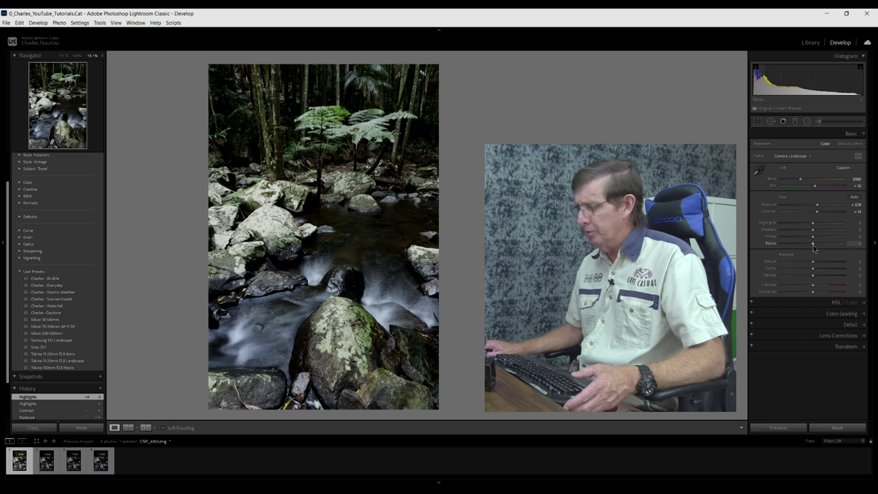
{"action": "left_click_drag", "start_coordinate": [813, 248], "coordinate": [788, 223]}
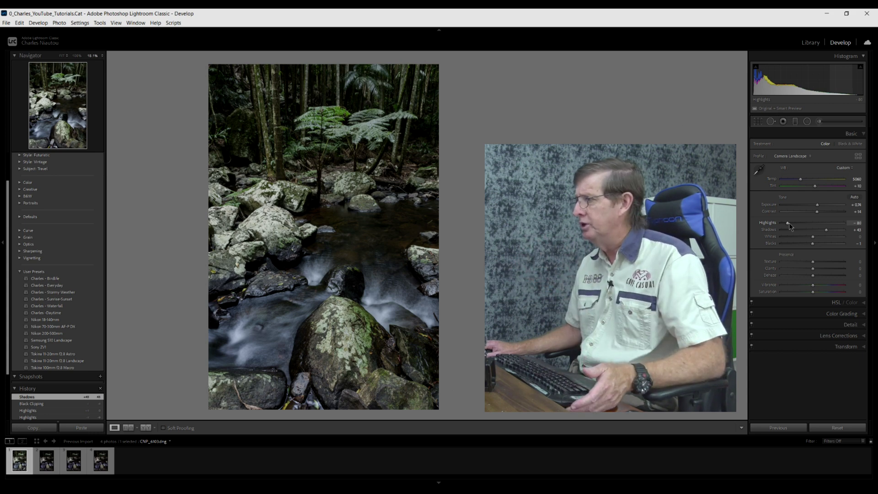
{"action": "left_click_drag", "start_coordinate": [788, 223], "coordinate": [789, 223]}
{"action": "left_click_drag", "start_coordinate": [814, 271], "coordinate": [817, 261]}
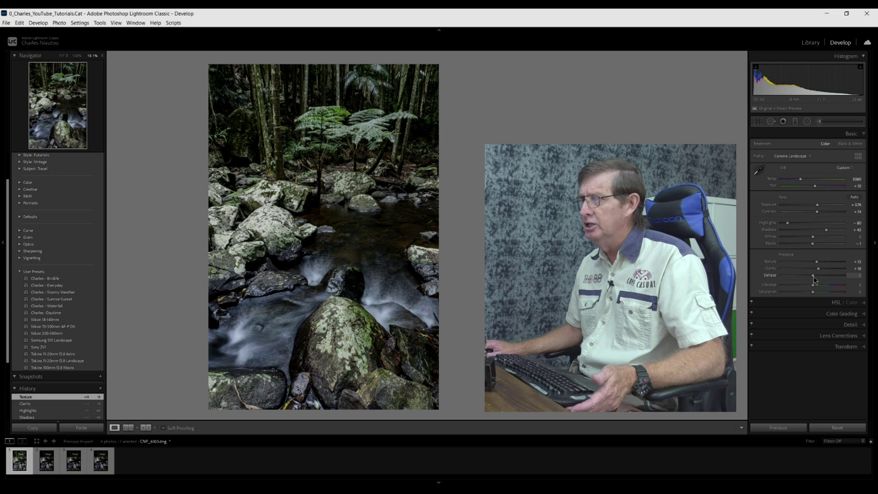
{"action": "left_click_drag", "start_coordinate": [814, 276], "coordinate": [820, 285]}
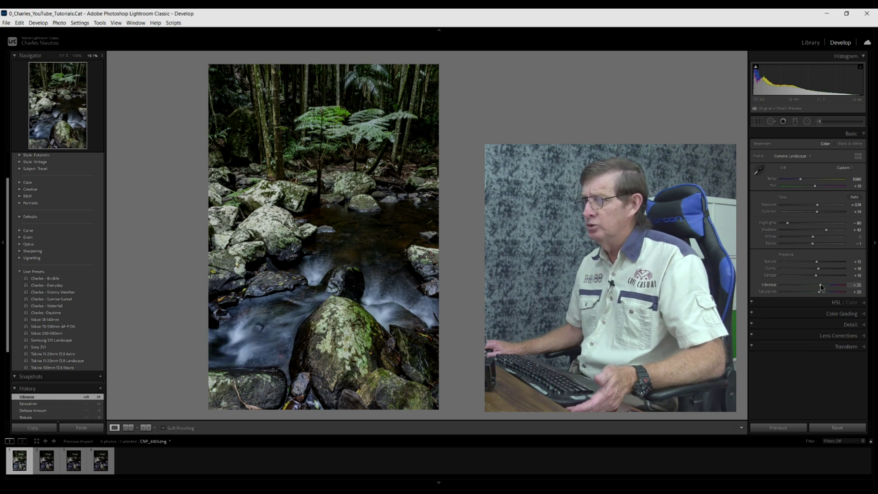
{"action": "left_click_drag", "start_coordinate": [816, 204], "coordinate": [819, 206]}
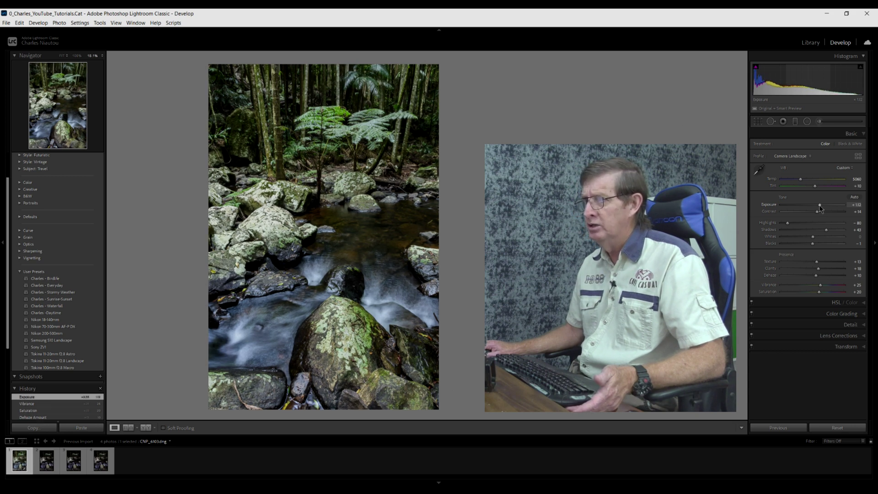
In HSL Saturation, nudge greens and aquas up and boost yellows to +37 with the targeted tool
{"action": "left_click", "coordinate": [835, 304]}
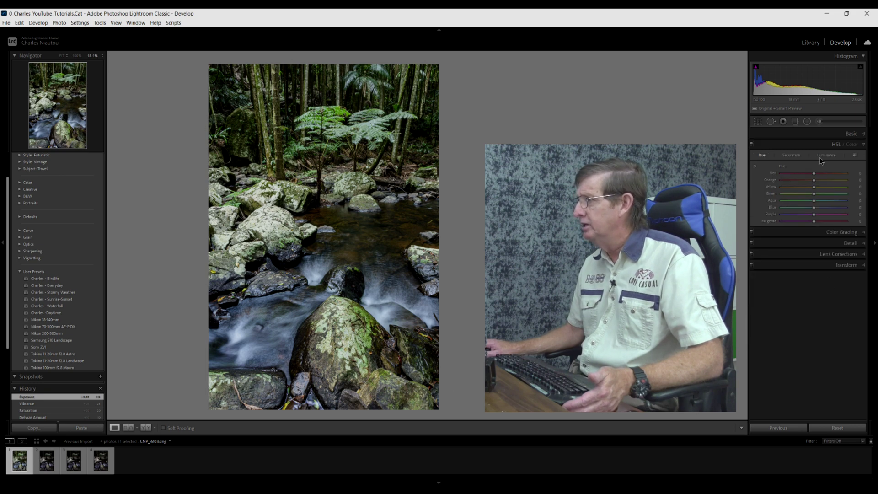
{"action": "left_click", "coordinate": [800, 155]}
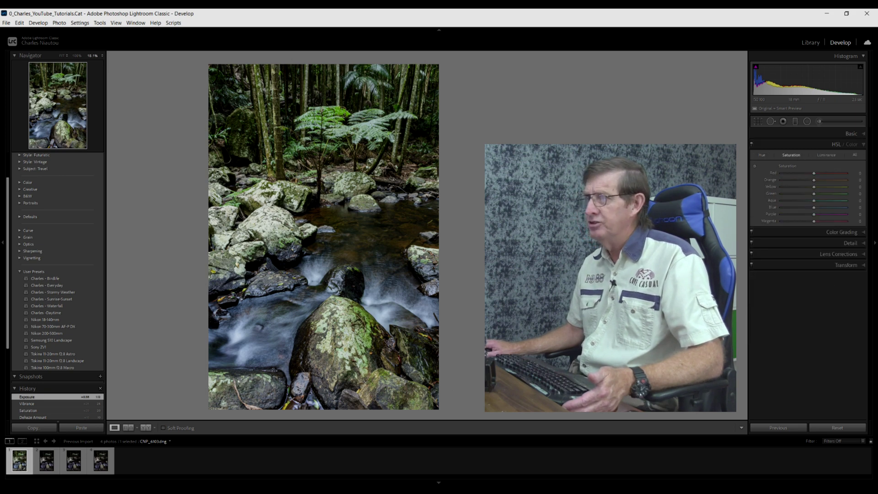
{"action": "left_click", "coordinate": [754, 166]}
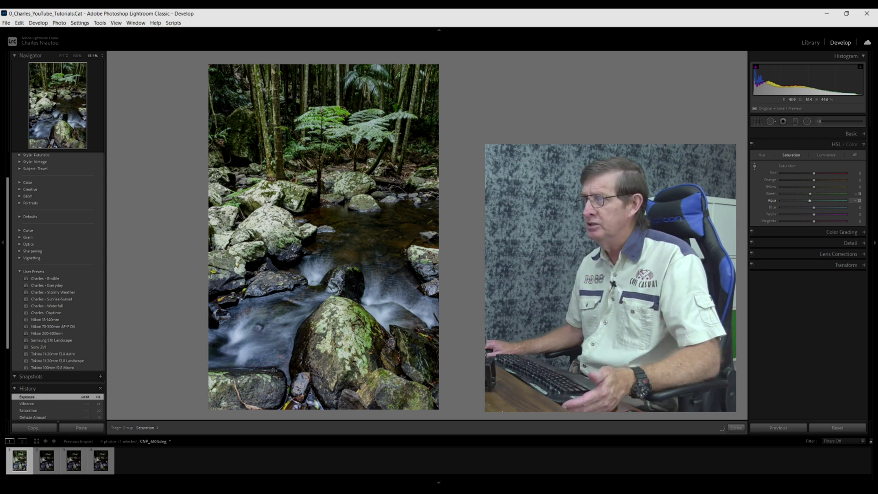
{"action": "left_click_drag", "start_coordinate": [340, 114], "coordinate": [340, 137]}
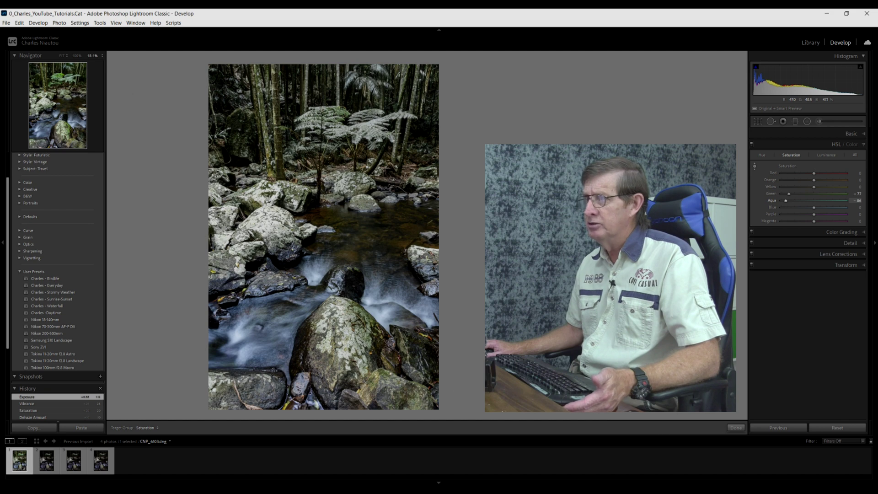
{"action": "left_click_drag", "start_coordinate": [340, 124], "coordinate": [340, 112]}
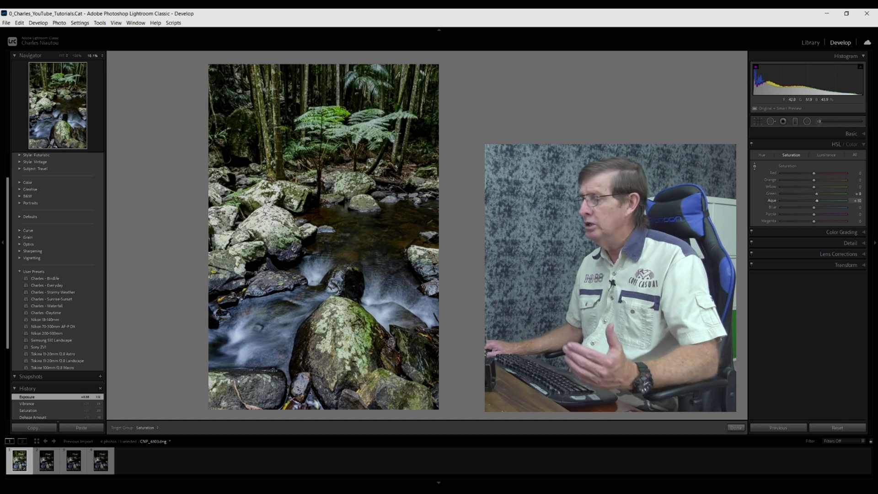
{"action": "key", "text": "Up"}
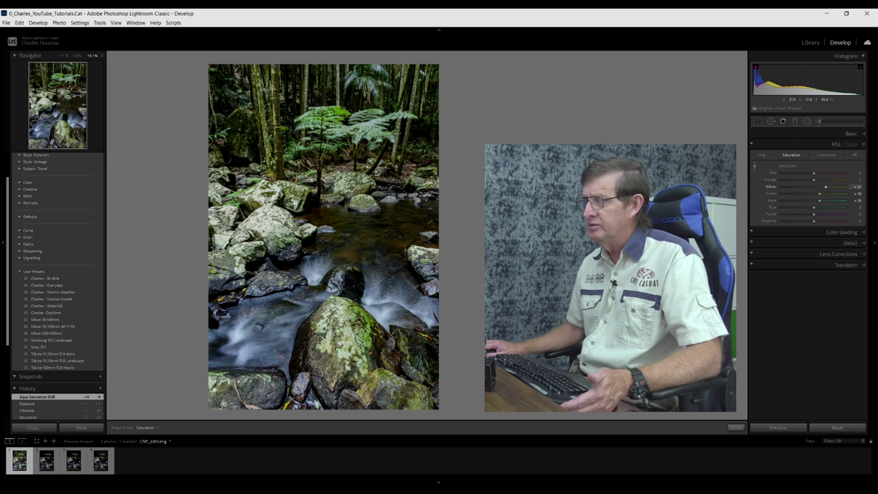
{"action": "left_click_drag", "start_coordinate": [329, 370], "coordinate": [330, 370]}
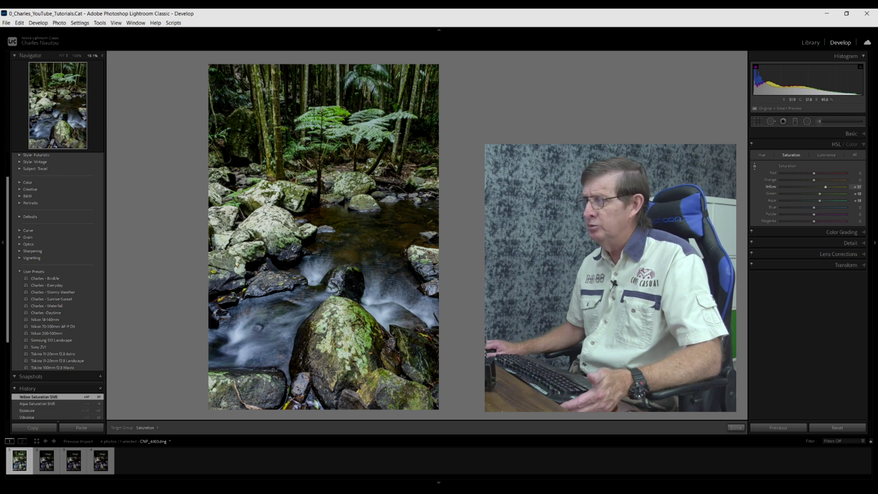
{"action": "left_click", "coordinate": [826, 156]}
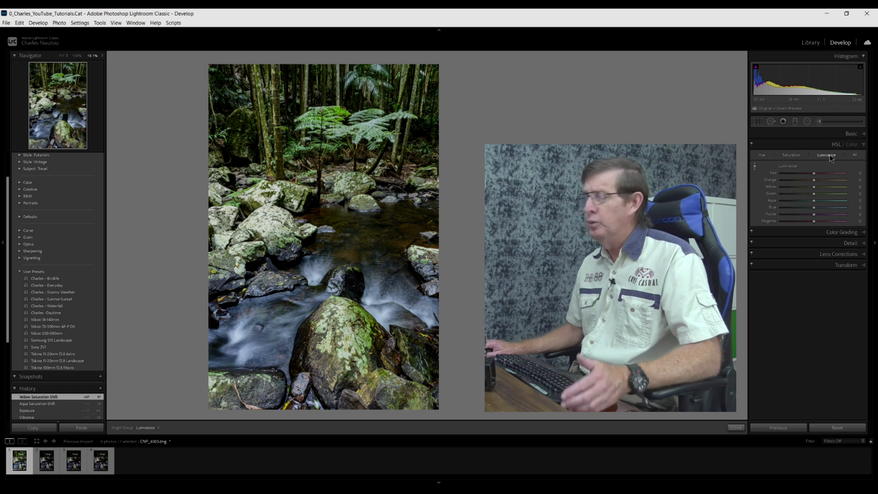
Darken the water's aquas and blues and the foliage luminance, then pull greens back toward -25
{"action": "left_click", "coordinate": [755, 167]}
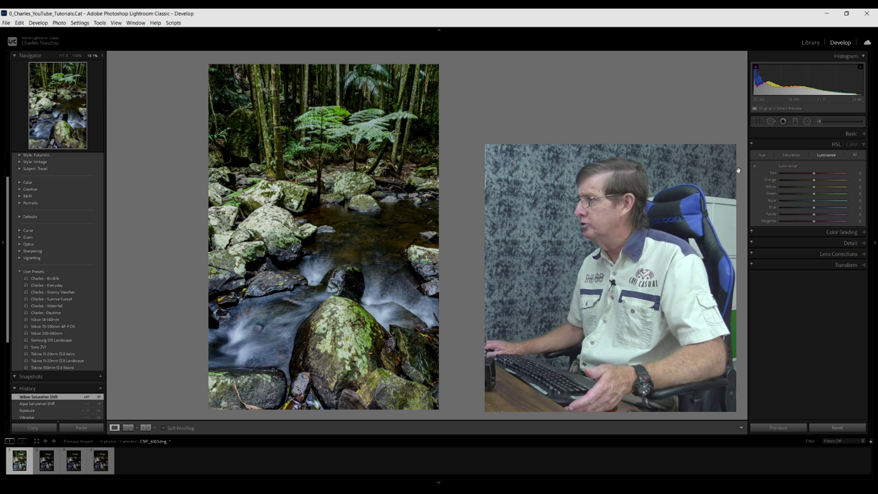
{"action": "left_click", "coordinate": [754, 166]}
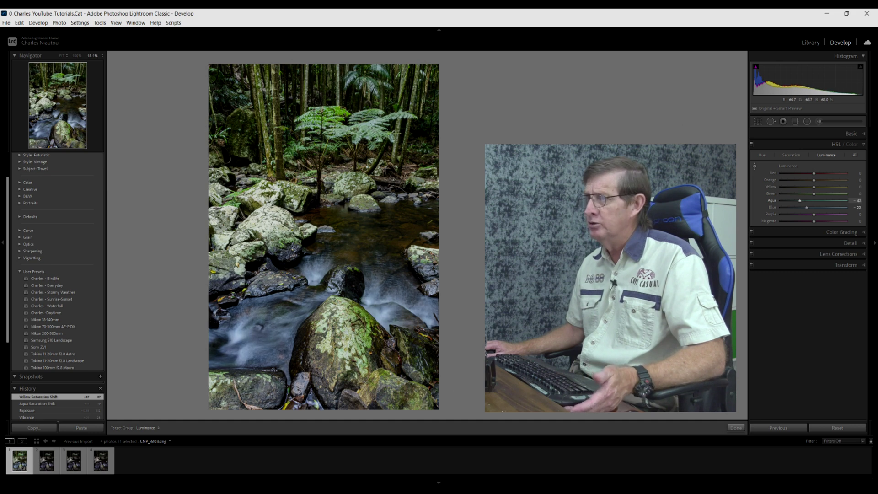
{"action": "left_click_drag", "start_coordinate": [382, 311], "coordinate": [239, 288]}
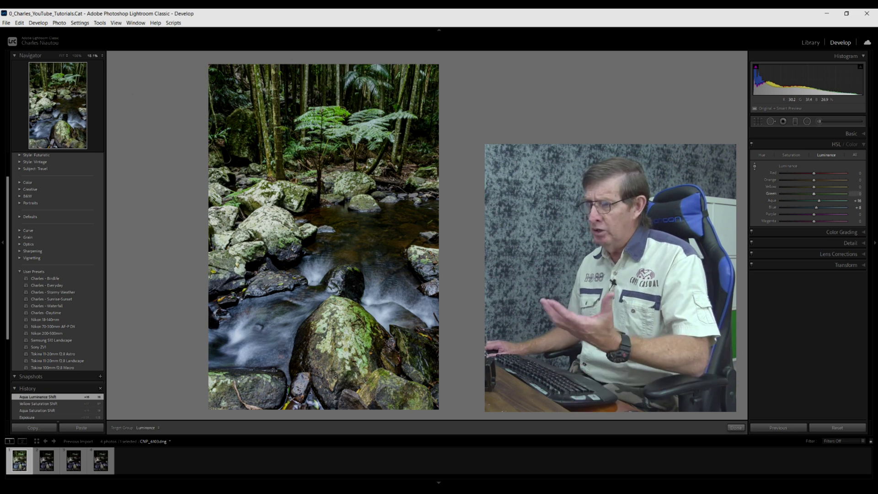
{"action": "left_click_drag", "start_coordinate": [334, 373], "coordinate": [333, 343]}
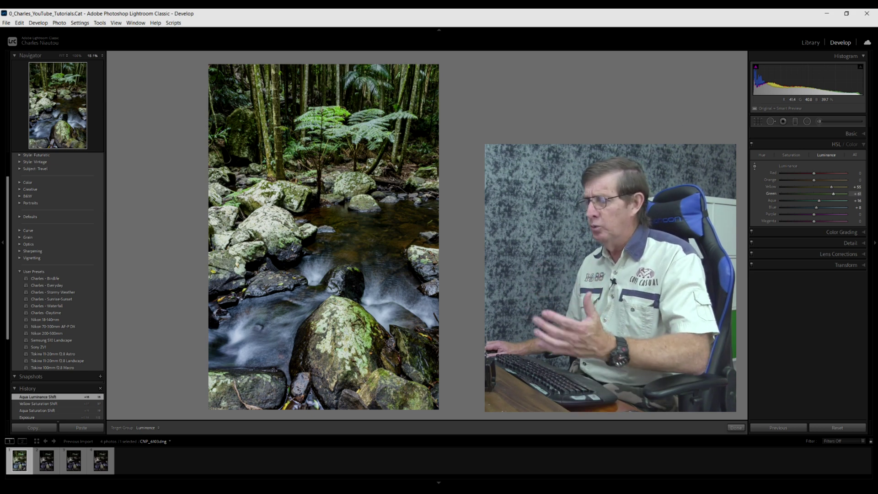
{"action": "left_click_drag", "start_coordinate": [334, 343], "coordinate": [333, 401]}
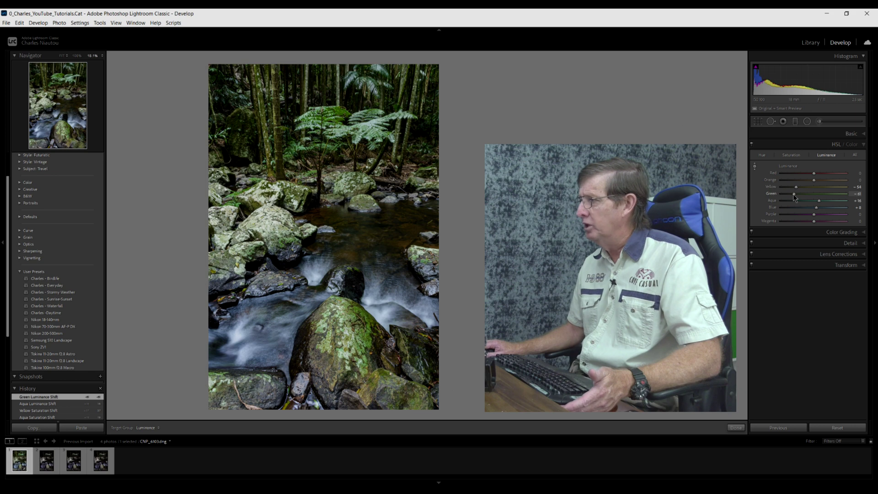
{"action": "left_click_drag", "start_coordinate": [794, 195], "coordinate": [811, 192]}
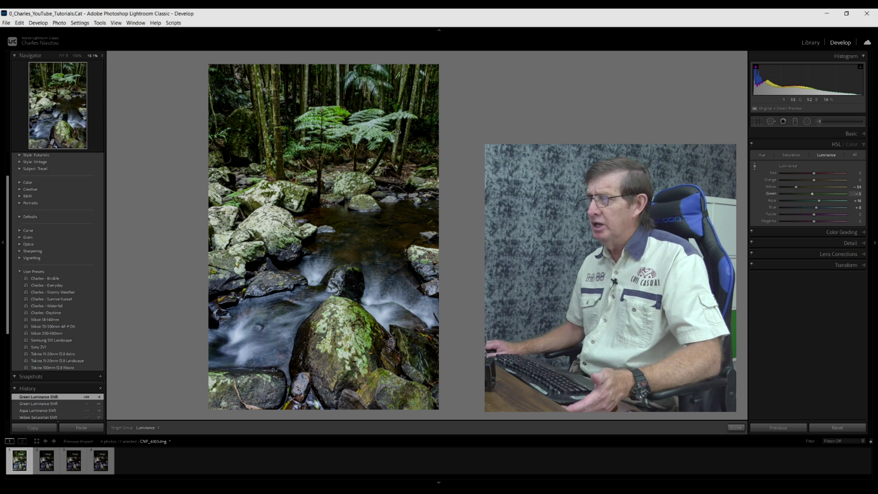
{"action": "left_click", "coordinate": [849, 134]}
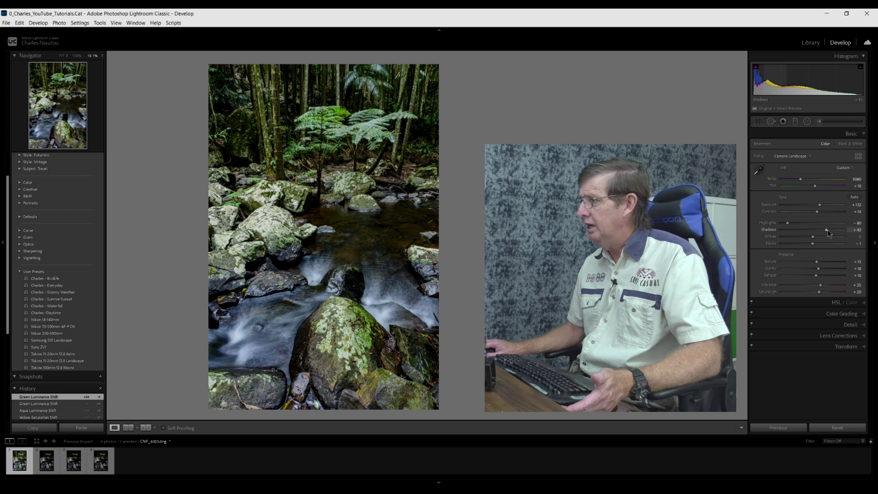
Lift Shadows to about +66 and select all four creek photos in the filmstrip
{"action": "left_click_drag", "start_coordinate": [830, 229], "coordinate": [829, 230]}
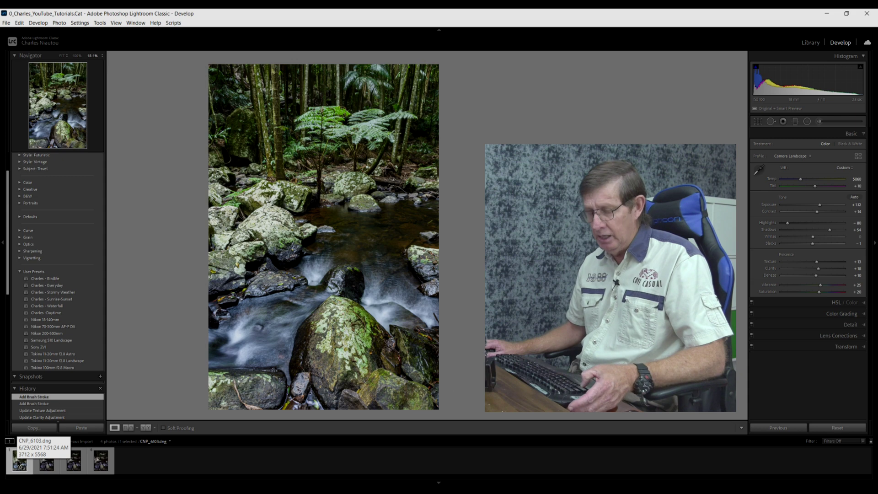
{"action": "left_click", "coordinate": [93, 462], "text": "shift"}
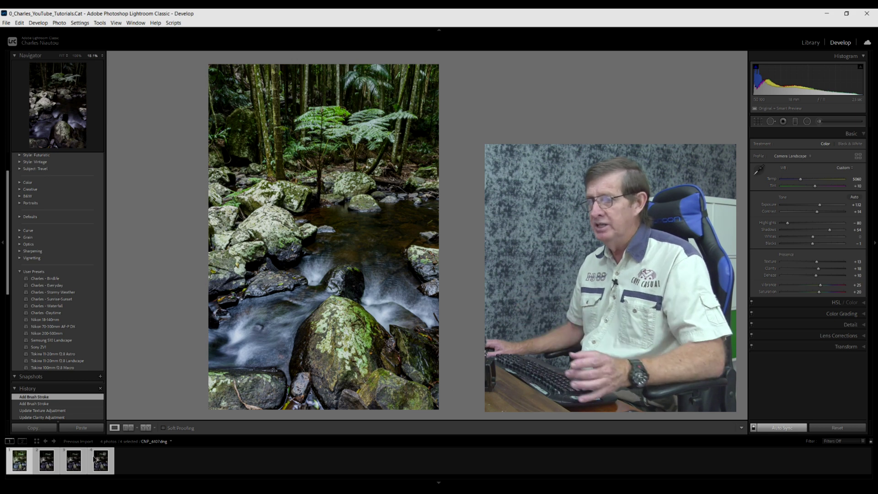
{"action": "right_click", "coordinate": [94, 460]}
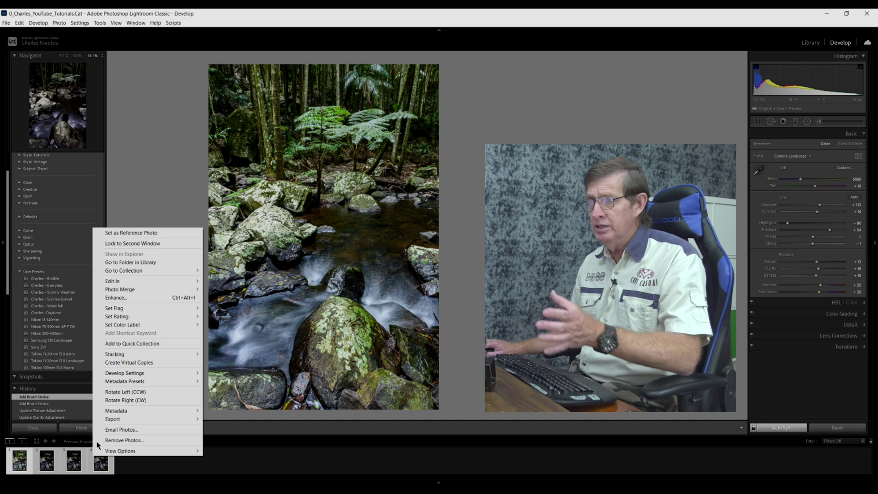
Sync the develop settings, including Graduated Filters, from the edited photo to the other three
{"action": "mouse_move", "coordinate": [137, 372]}
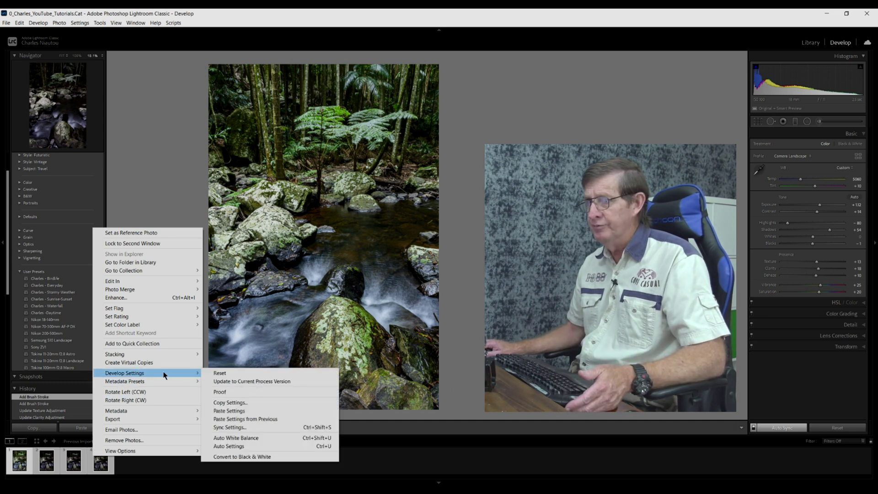
{"action": "left_click", "coordinate": [230, 428]}
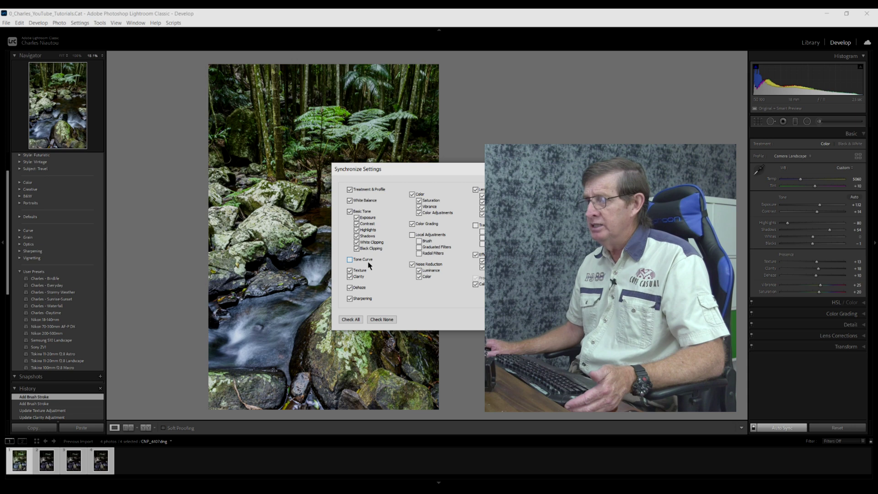
{"action": "left_click", "coordinate": [419, 246]}
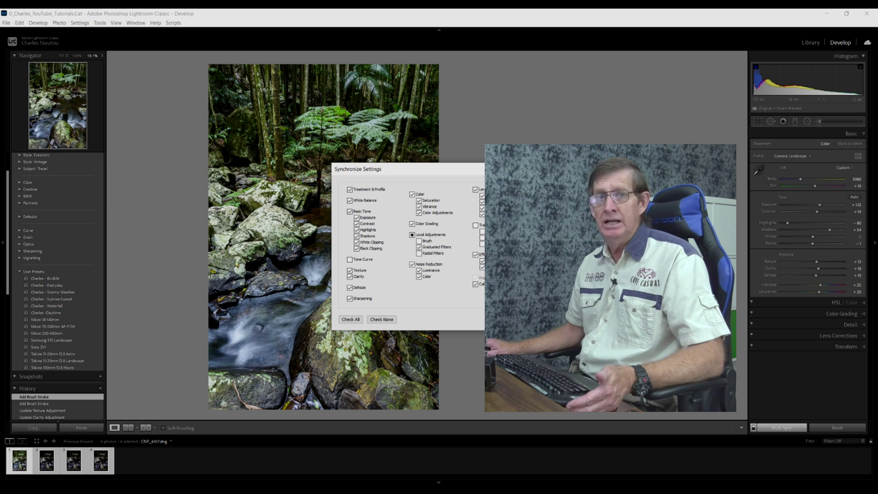
{"action": "key", "text": "Return"}
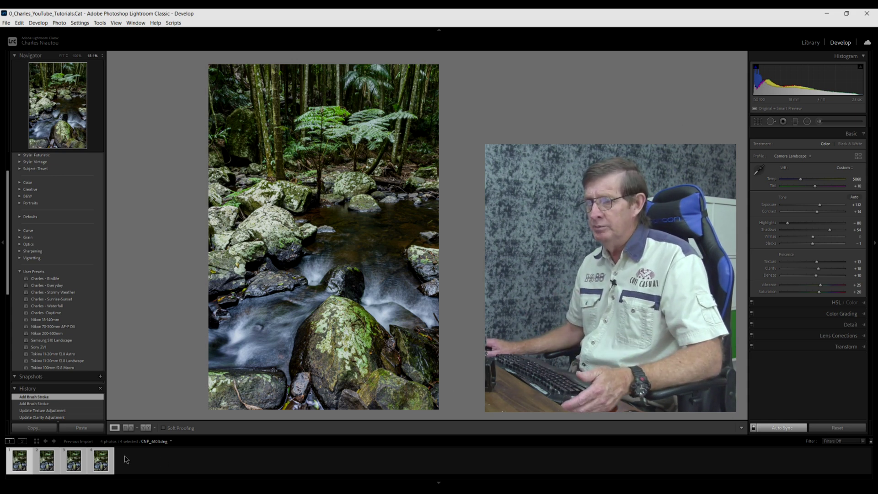
Open the four synced photos, with CNP_6105 active, as layers in one Photoshop document
{"action": "left_click", "coordinate": [76, 462]}
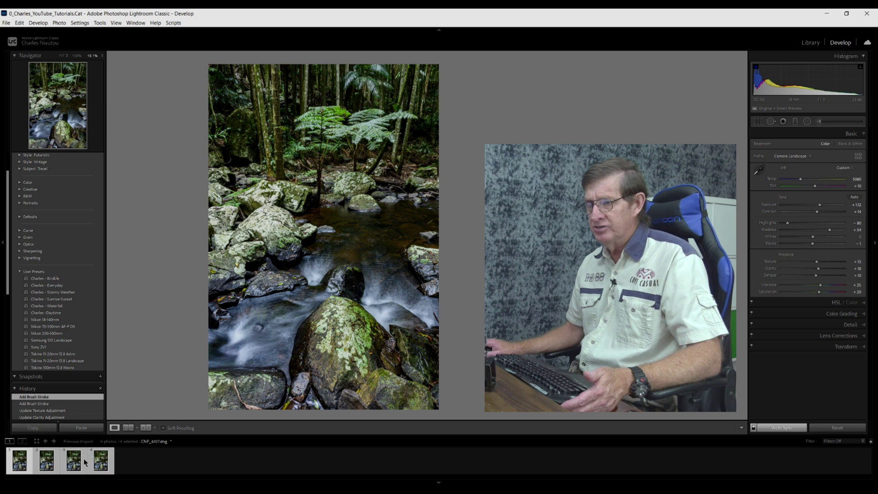
{"action": "right_click", "coordinate": [73, 463]}
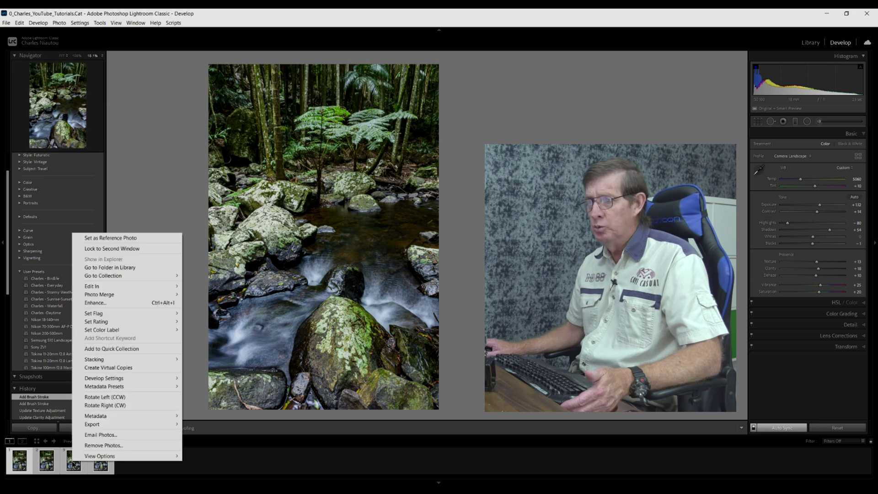
{"action": "mouse_move", "coordinate": [139, 287]}
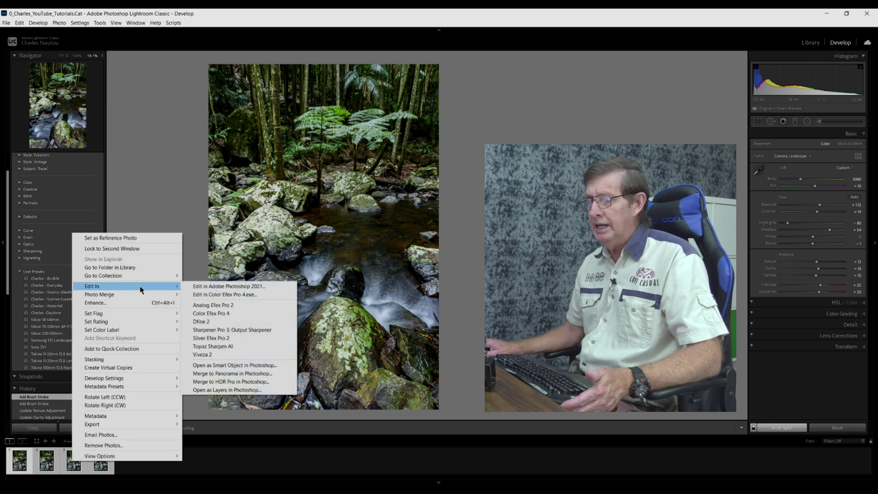
{"action": "left_click", "coordinate": [212, 389]}
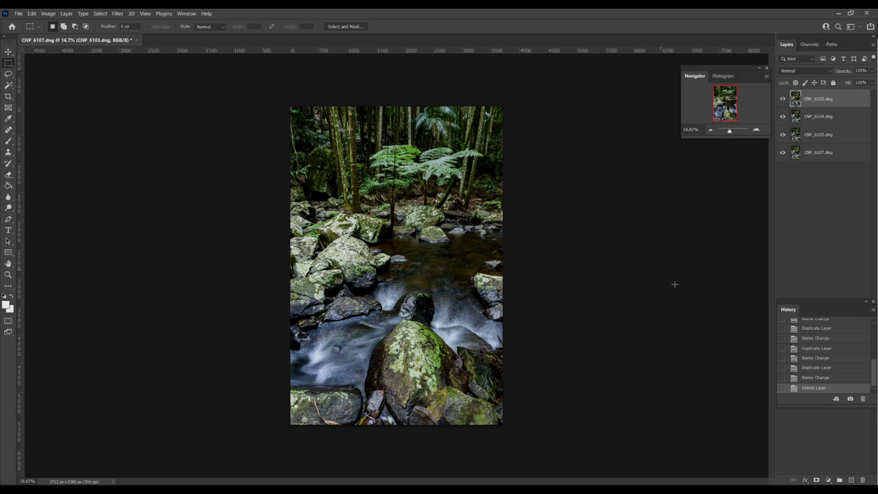
Select all four photo layers and auto-align them with Auto projection
{"action": "left_click", "coordinate": [821, 154], "text": "shift"}
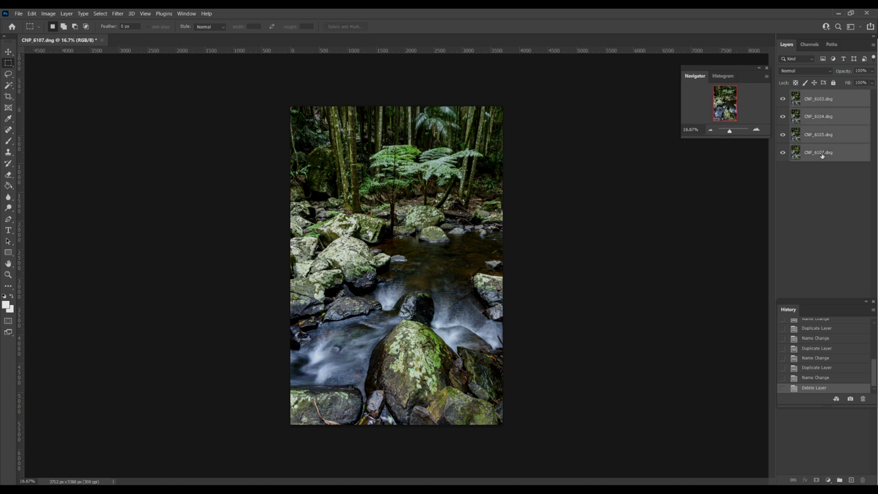
{"action": "left_click", "coordinate": [31, 14]}
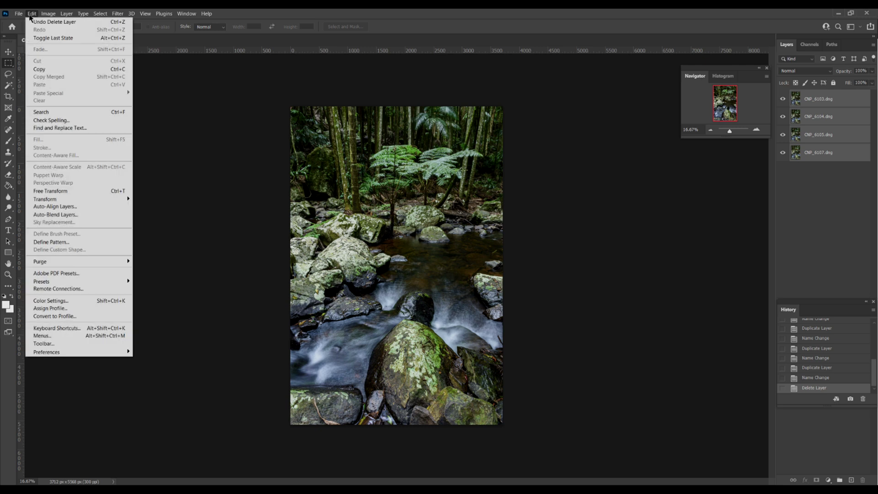
{"action": "left_click", "coordinate": [60, 208]}
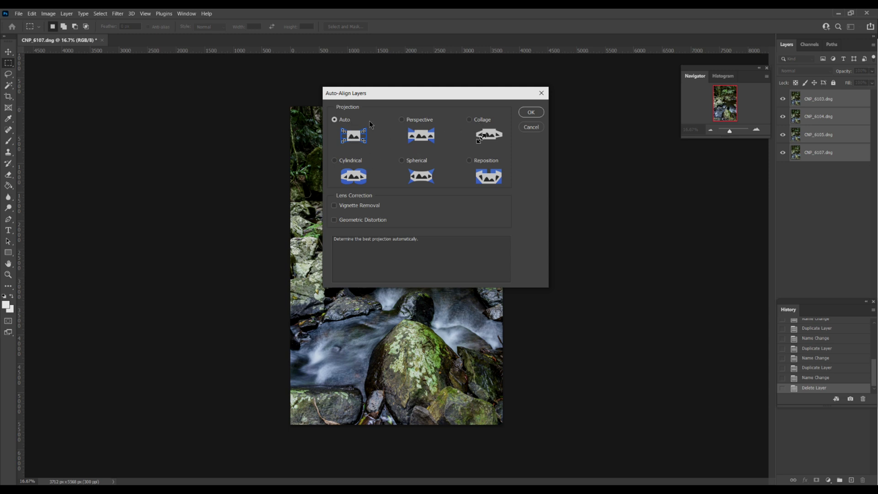
{"action": "left_click", "coordinate": [539, 112]}
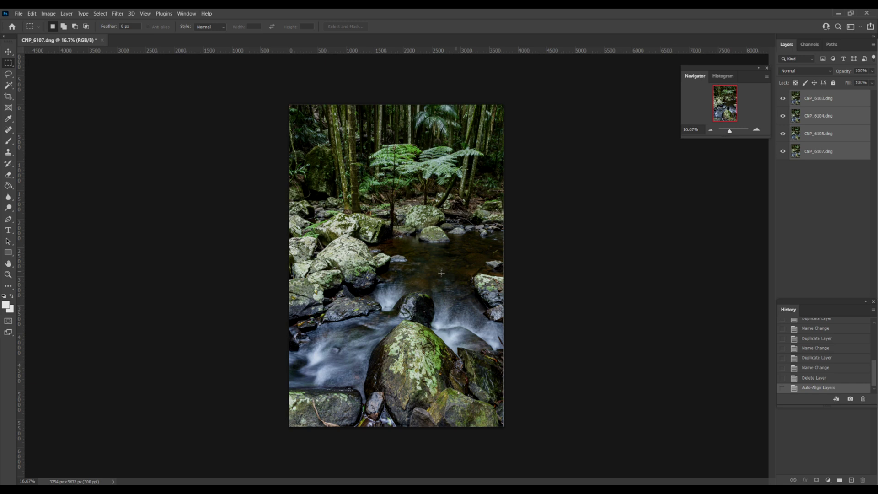
{"action": "left_click", "coordinate": [32, 13]}
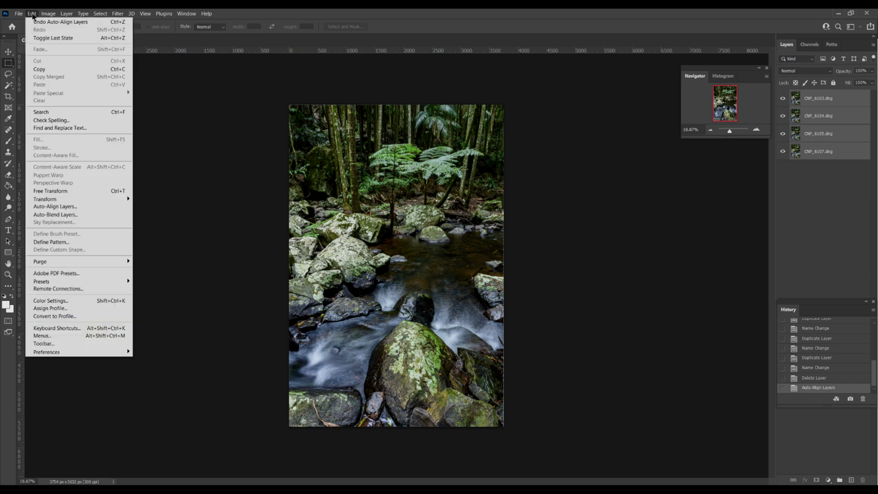
Auto-blend the layers using Stack Images with Seamless Tones and Colors
{"action": "left_click", "coordinate": [55, 214]}
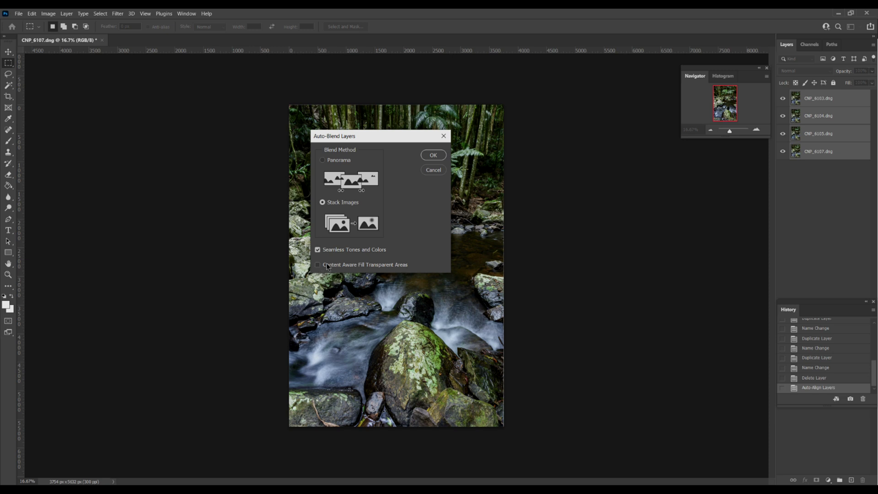
{"action": "left_click", "coordinate": [432, 156]}
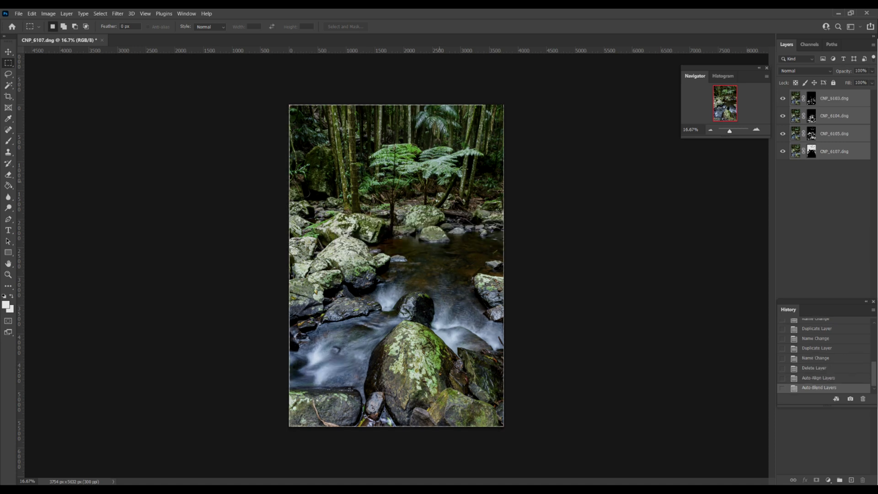
Flatten the image into a single Background layer and zoom in
{"action": "left_click", "coordinate": [67, 14]}
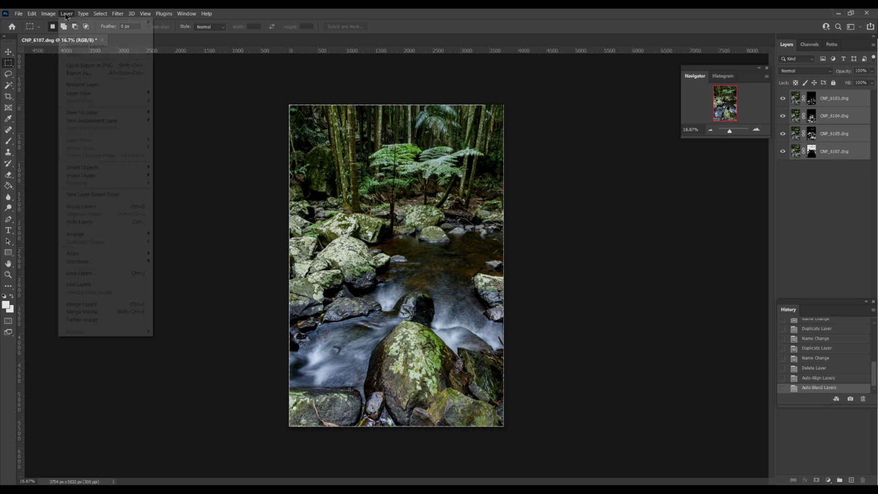
{"action": "left_click", "coordinate": [93, 319]}
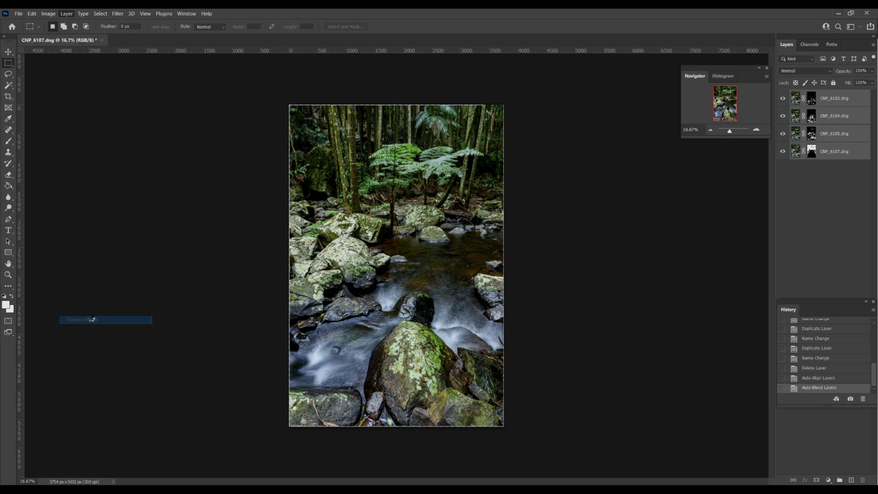
{"action": "scroll", "coordinate": [421, 161], "scroll_direction": "up", "scroll_amount": 5}
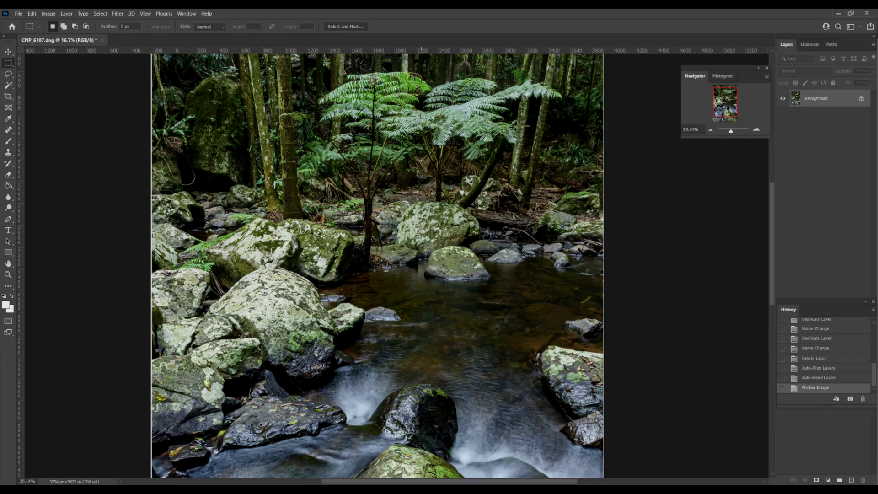
{"action": "scroll", "coordinate": [421, 161], "scroll_direction": "up", "scroll_amount": 2}
{"action": "scroll", "coordinate": [421, 161], "scroll_direction": "up", "scroll_amount": 1}
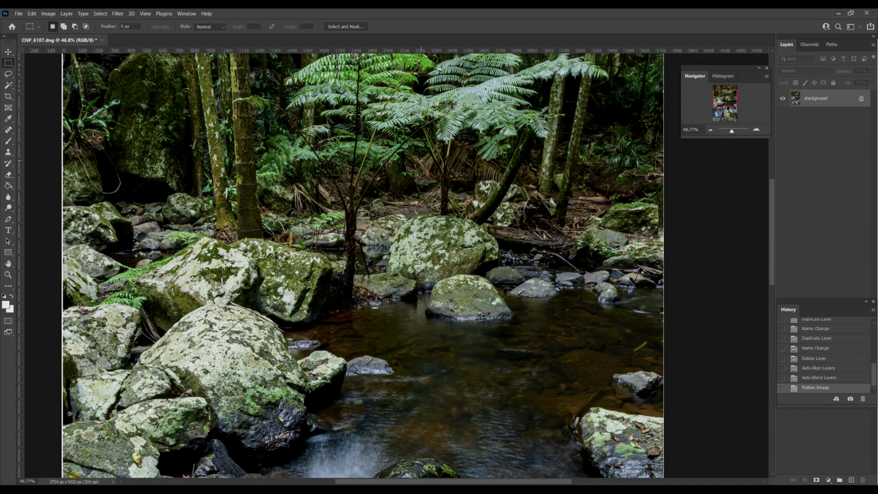
{"action": "scroll", "coordinate": [421, 160], "scroll_direction": "up", "scroll_amount": 1}
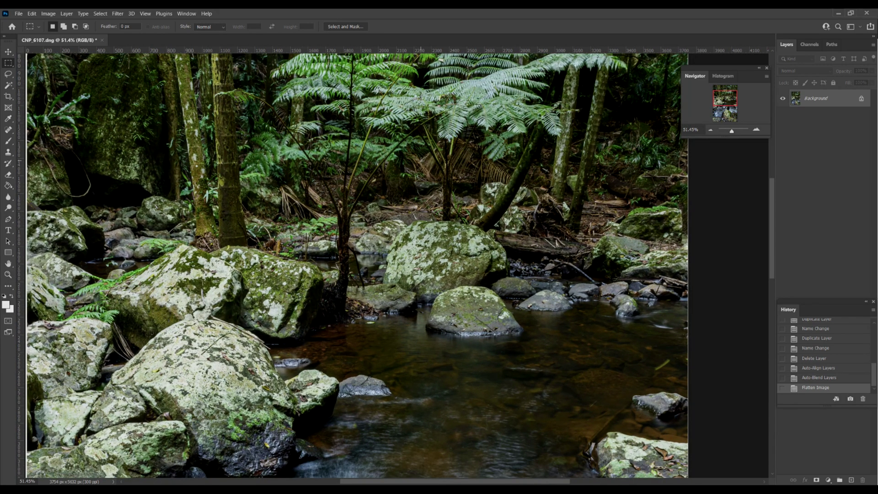
{"action": "scroll", "coordinate": [421, 161], "scroll_direction": "up", "scroll_amount": 1}
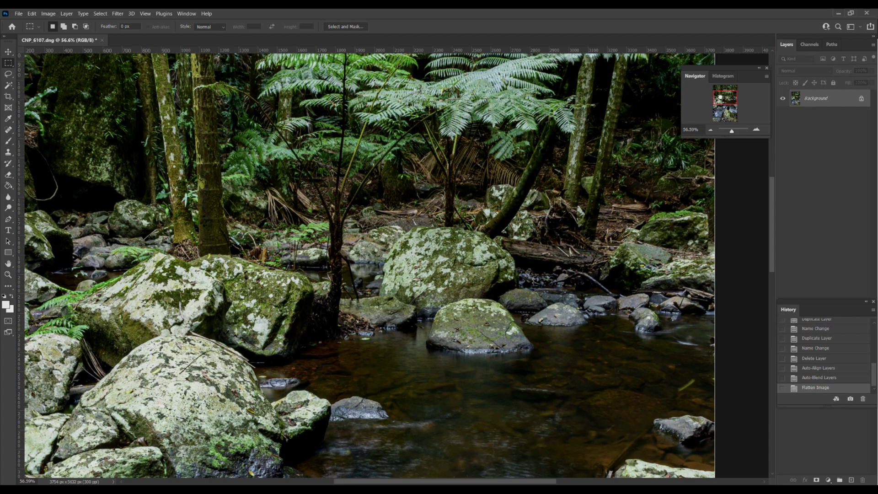
Pan between the tree ferns, rocks, creek and lower boulder to check sharpness
{"action": "left_click_drag", "start_coordinate": [720, 97], "coordinate": [720, 93]}
{"action": "scroll", "coordinate": [330, 375], "scroll_direction": "up", "scroll_amount": 4}
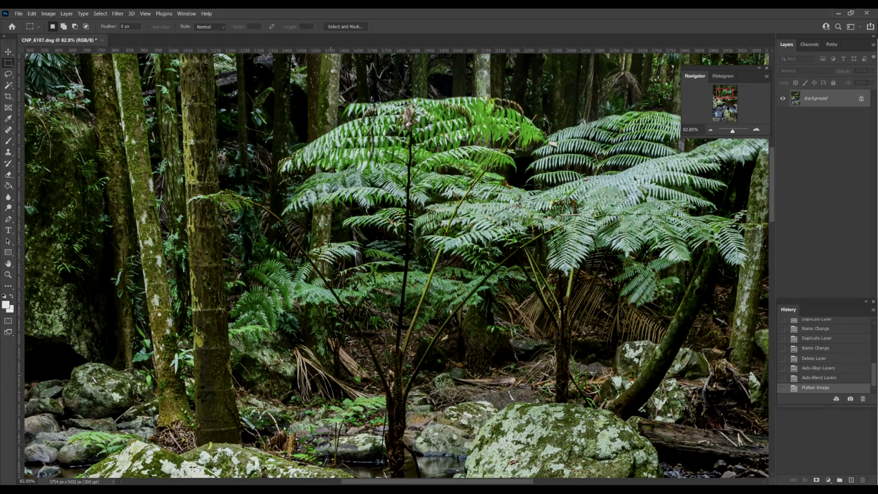
{"action": "scroll", "coordinate": [382, 386], "scroll_direction": "up", "scroll_amount": 1}
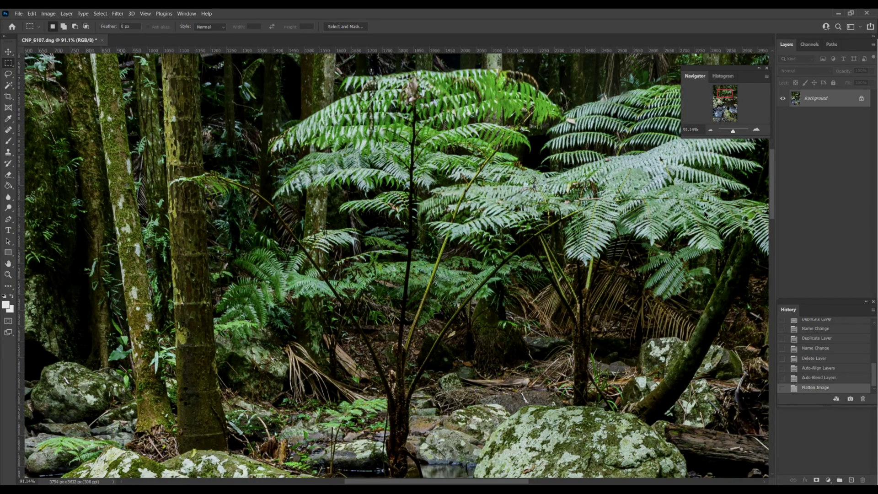
{"action": "left_click_drag", "start_coordinate": [726, 98], "coordinate": [727, 104]}
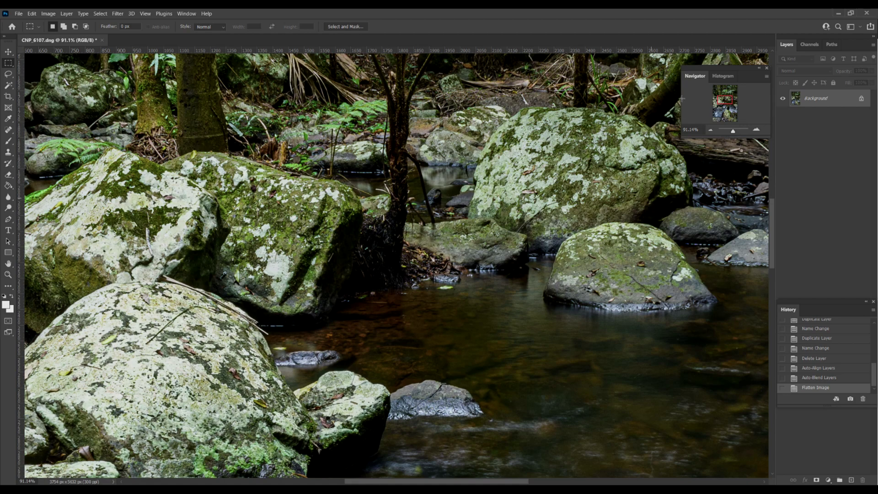
{"action": "left_click_drag", "start_coordinate": [730, 100], "coordinate": [728, 91]}
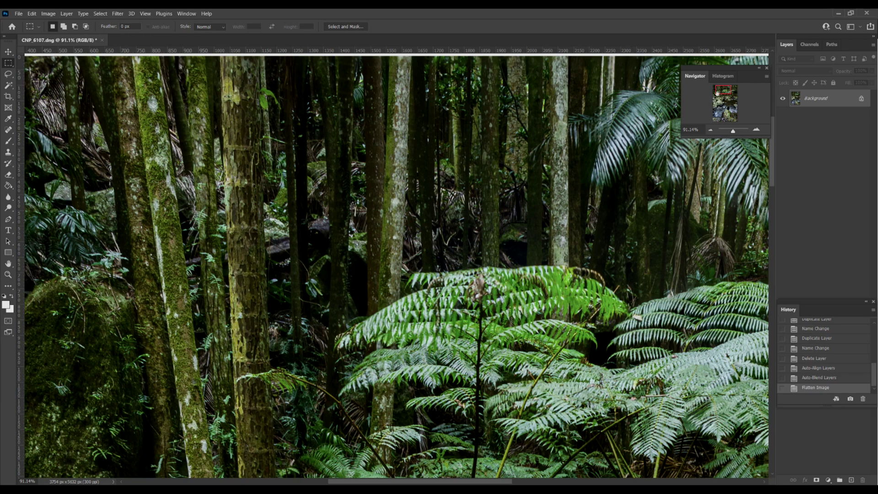
{"action": "left_click_drag", "start_coordinate": [717, 92], "coordinate": [714, 106]}
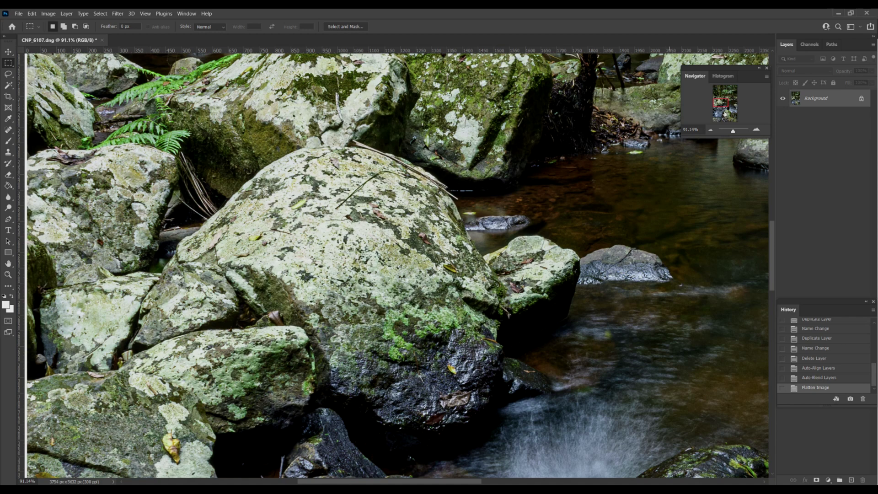
{"action": "left_click_drag", "start_coordinate": [722, 106], "coordinate": [720, 110]}
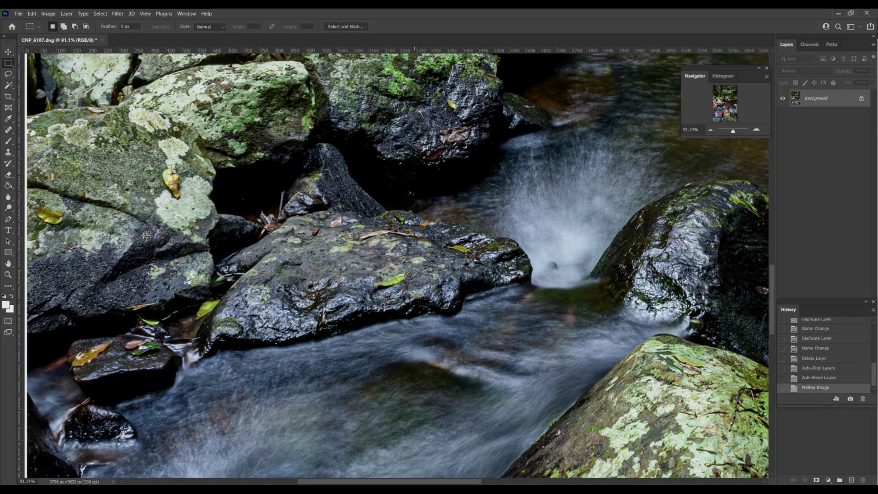
{"action": "left_click_drag", "start_coordinate": [723, 108], "coordinate": [725, 120]}
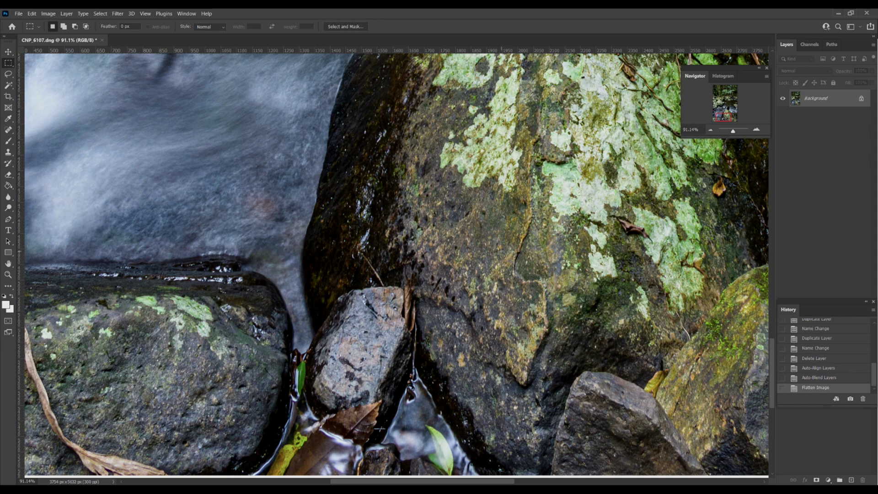
Close the focus-stacked creek document in Photoshop, saving changes so it returns to Lightroom
{"action": "scroll", "coordinate": [500, 251], "scroll_direction": "down", "scroll_amount": 2}
{"action": "scroll", "coordinate": [500, 252], "scroll_direction": "down", "scroll_amount": 1}
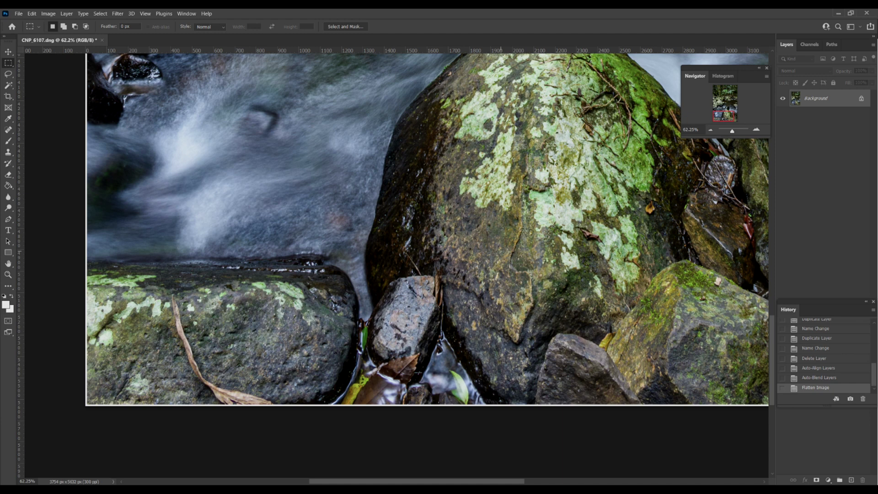
{"action": "scroll", "coordinate": [500, 251], "scroll_direction": "down", "scroll_amount": 4}
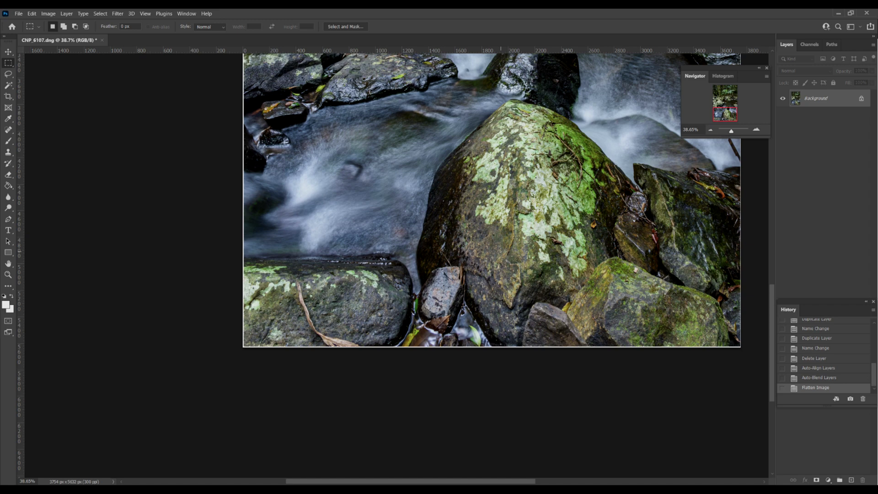
{"action": "scroll", "coordinate": [500, 251], "scroll_direction": "down", "scroll_amount": 4}
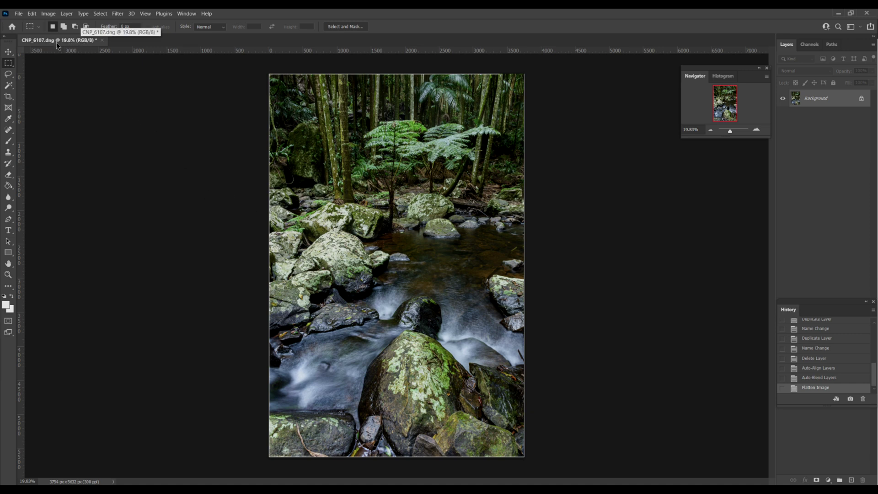
{"action": "left_click", "coordinate": [101, 40]}
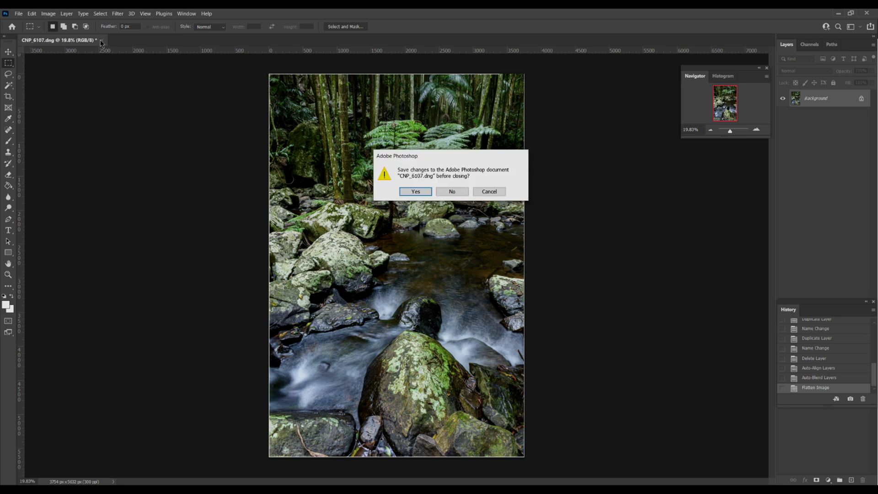
{"action": "left_click", "coordinate": [415, 191]}
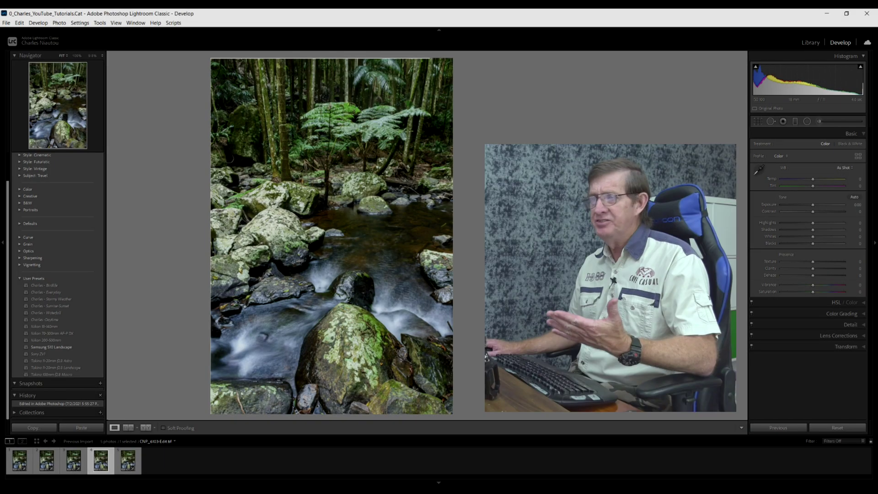
Crop the stacked creek photo by lowering its top edge slightly, then apply the crop
{"action": "left_click", "coordinate": [760, 123]}
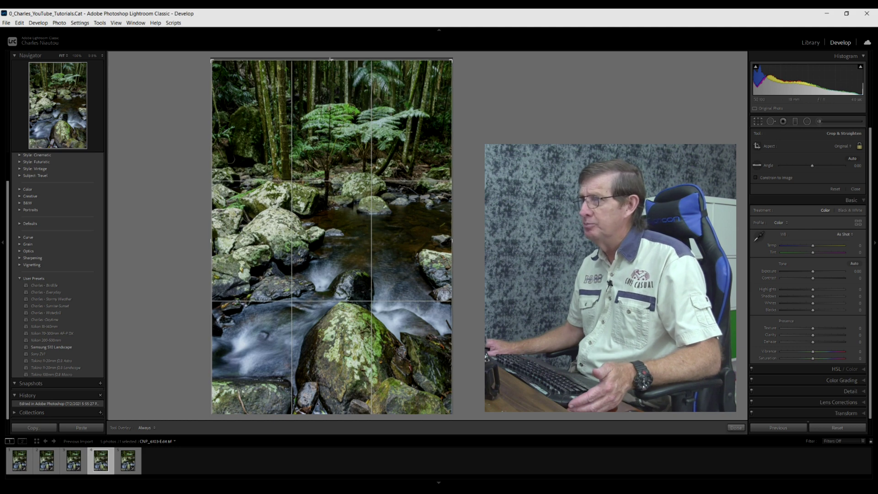
{"action": "left_click_drag", "start_coordinate": [330, 59], "coordinate": [330, 60]}
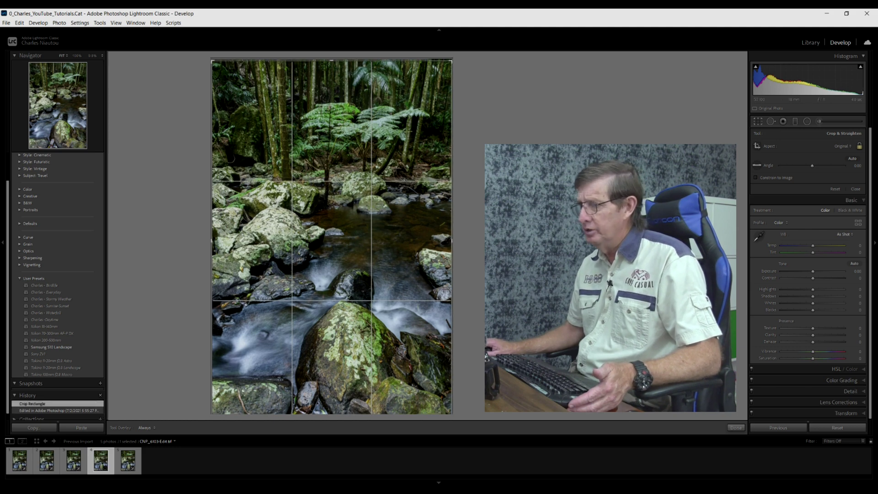
{"action": "key", "text": "Return"}
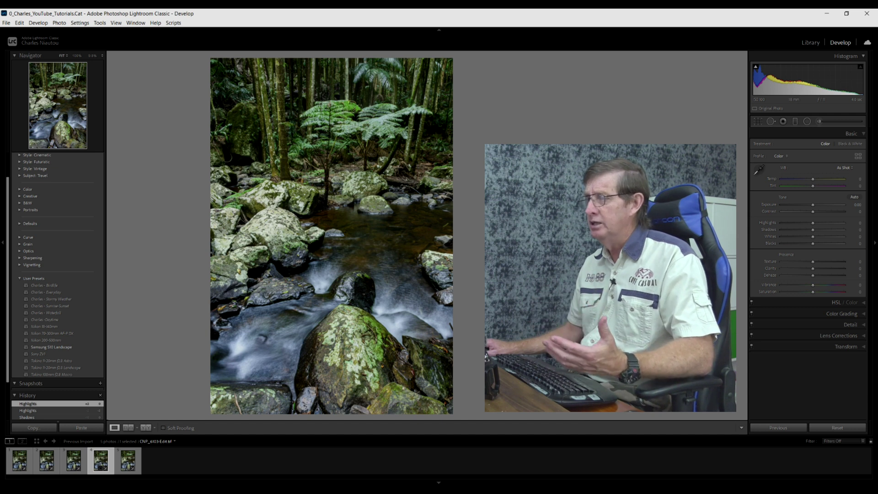
{"action": "scroll", "coordinate": [57, 410], "scroll_direction": "down", "scroll_amount": 3}
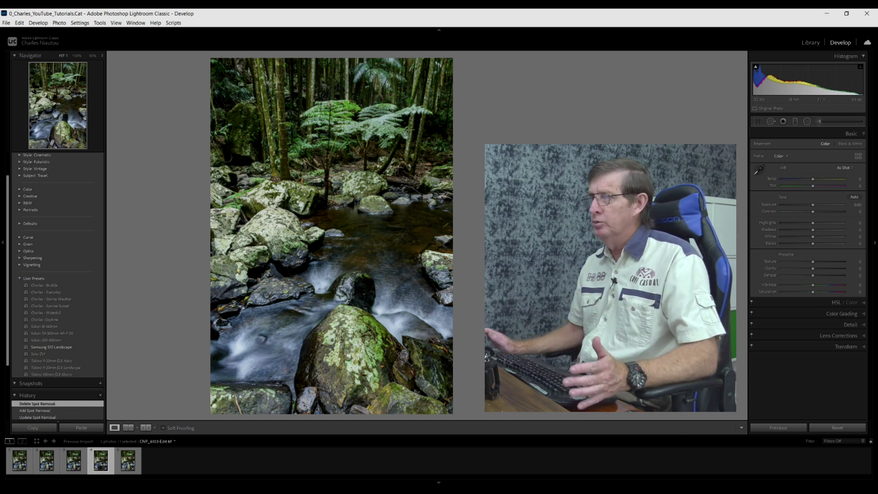